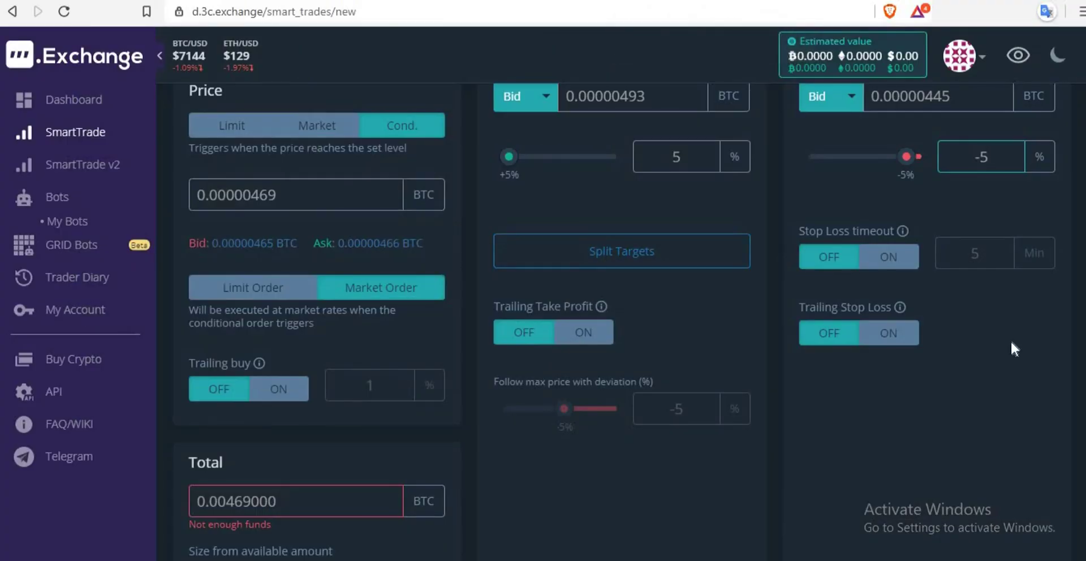
- Review the smart trade form's units, price, take profit and stop loss settings against the BTC - ADA price chart and order book
{"action": "scroll", "coordinate": [621, 323], "scroll_direction": "up", "scroll_amount": 3}
{"action": "scroll", "coordinate": [622, 322], "scroll_direction": "up", "scroll_amount": 1}
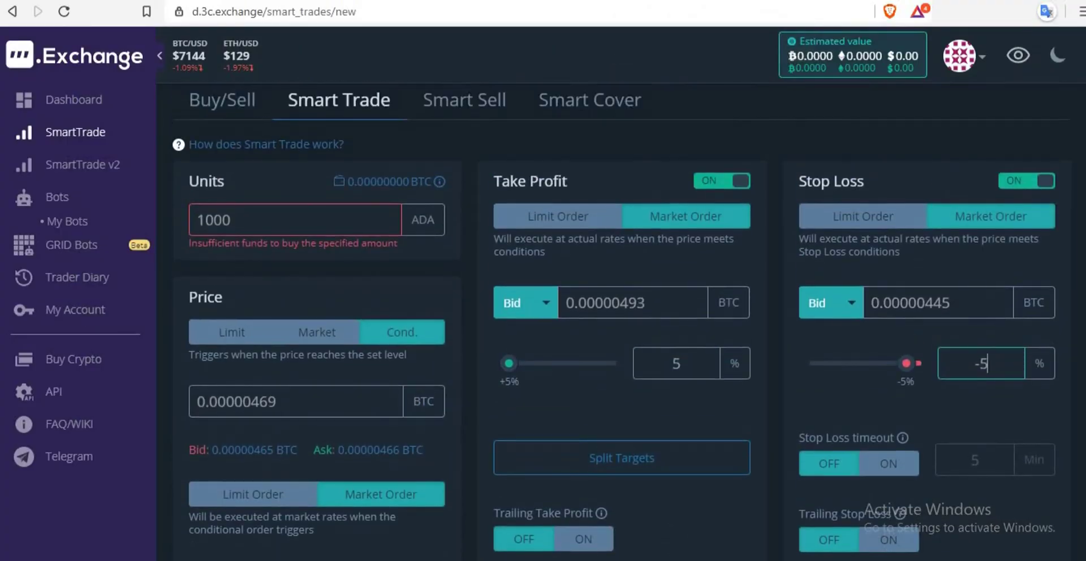
{"action": "scroll", "coordinate": [622, 322], "scroll_direction": "up", "scroll_amount": 2}
{"action": "scroll", "coordinate": [622, 322], "scroll_direction": "up", "scroll_amount": 5}
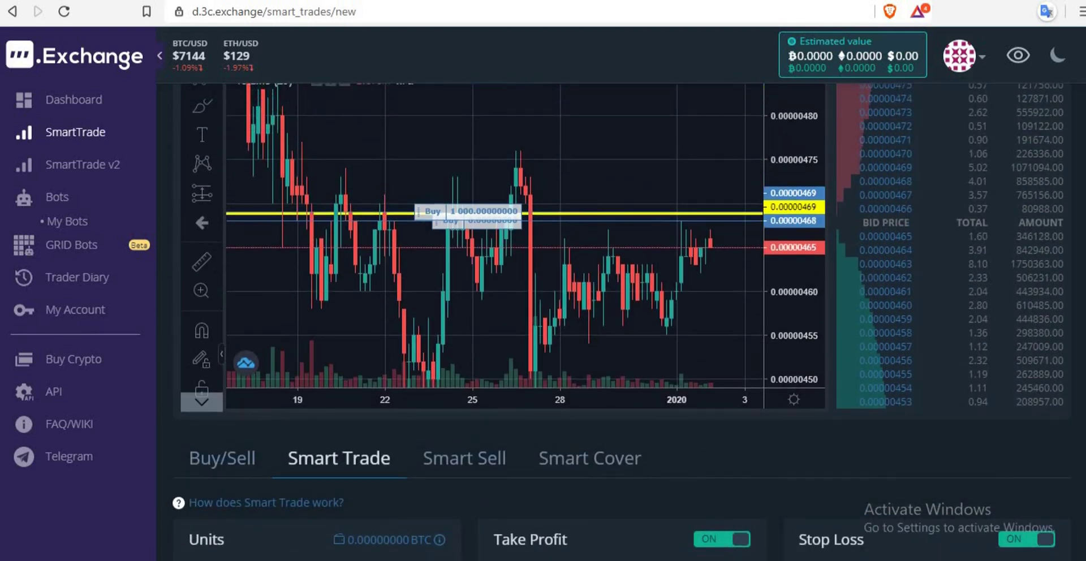
{"action": "scroll", "coordinate": [622, 323], "scroll_direction": "down", "scroll_amount": 1}
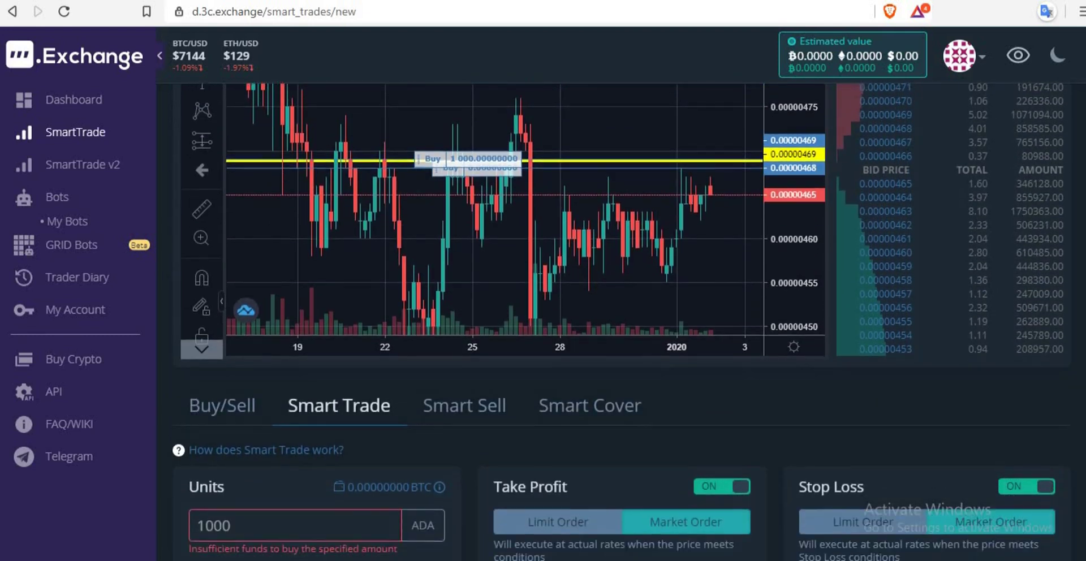
{"action": "scroll", "coordinate": [622, 322], "scroll_direction": "up", "scroll_amount": 1}
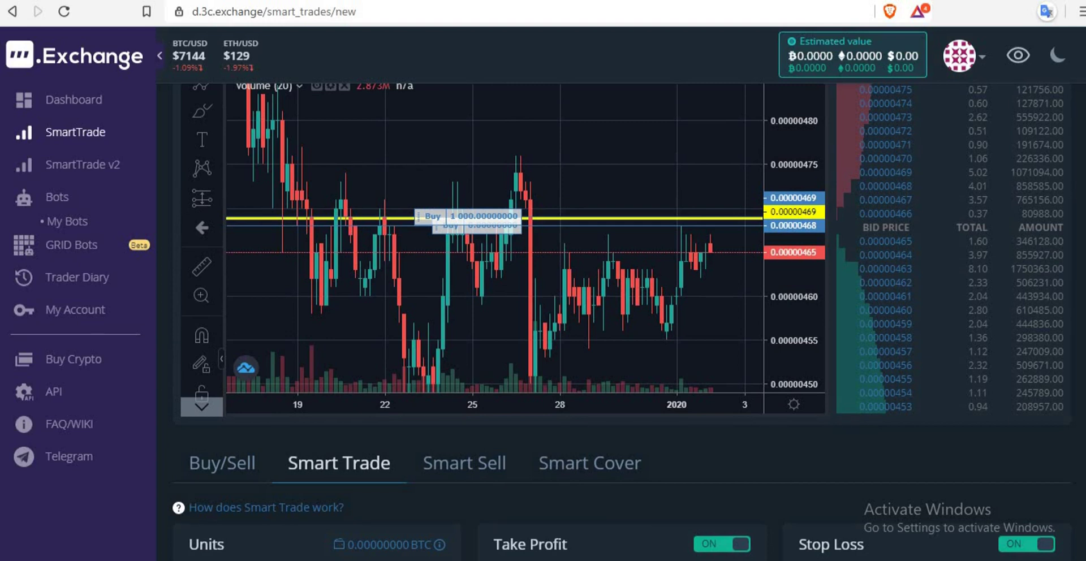
{"action": "scroll", "coordinate": [622, 323], "scroll_direction": "down", "scroll_amount": 7}
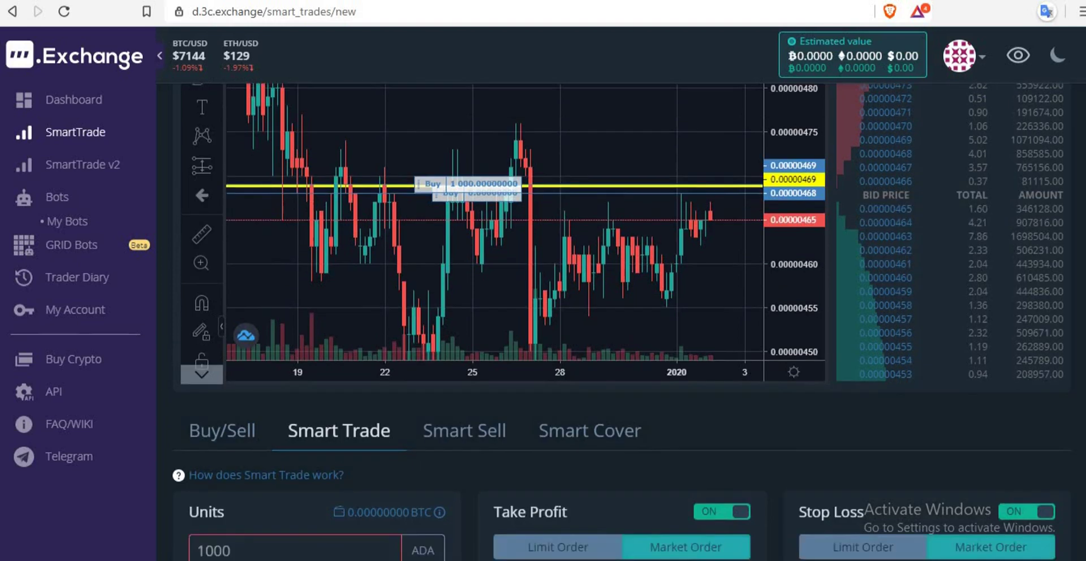
{"action": "scroll", "coordinate": [622, 322], "scroll_direction": "down", "scroll_amount": 3}
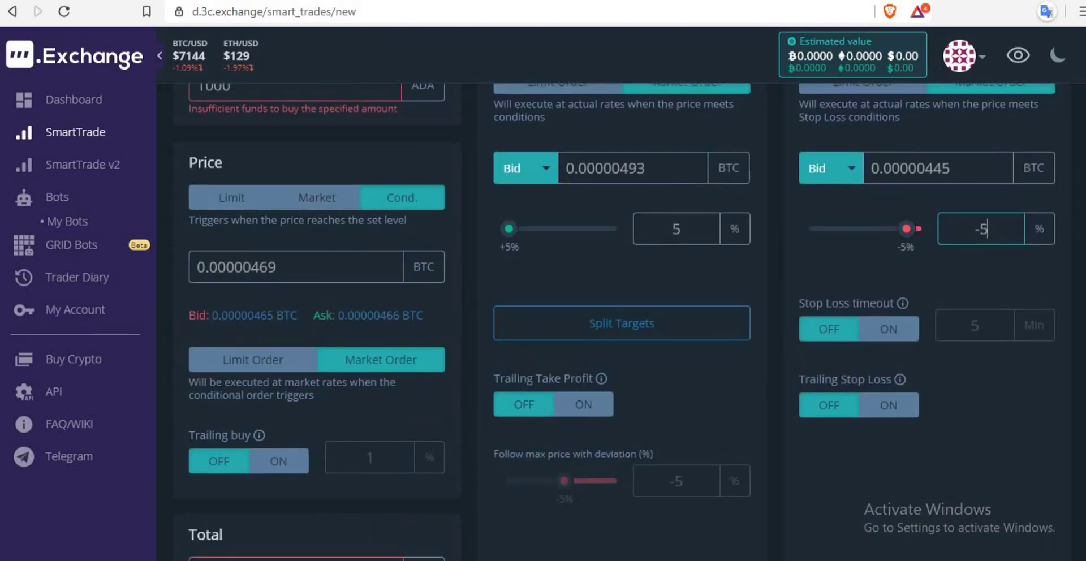
{"action": "scroll", "coordinate": [622, 323], "scroll_direction": "up", "scroll_amount": 4}
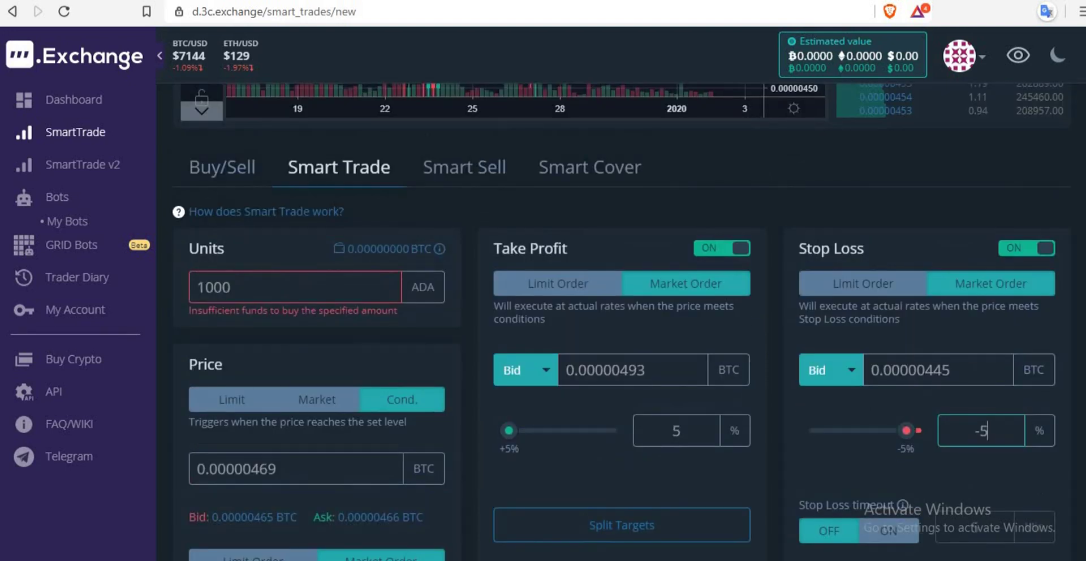
{"action": "scroll", "coordinate": [621, 322], "scroll_direction": "up", "scroll_amount": 5}
{"action": "scroll", "coordinate": [622, 322], "scroll_direction": "up", "scroll_amount": 1}
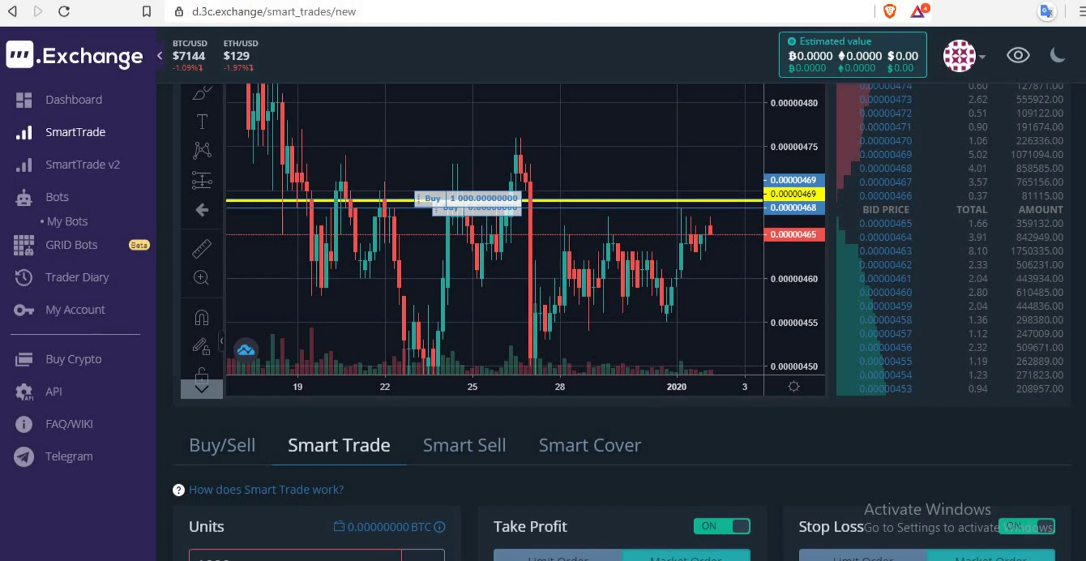
{"action": "scroll", "coordinate": [622, 322], "scroll_direction": "down", "scroll_amount": 2}
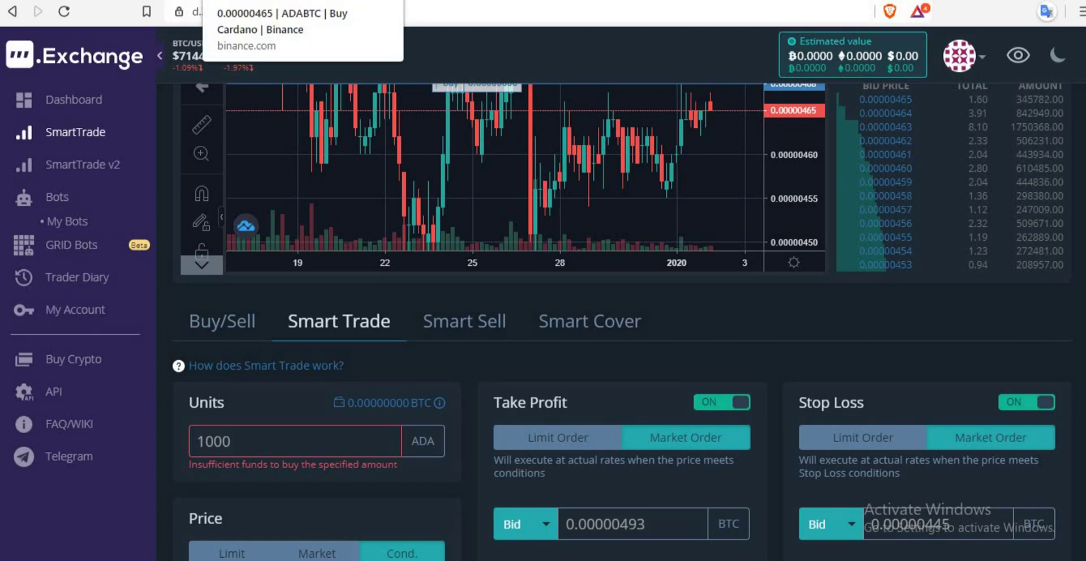
{"action": "scroll", "coordinate": [984, 502], "scroll_direction": "down", "scroll_amount": 2}
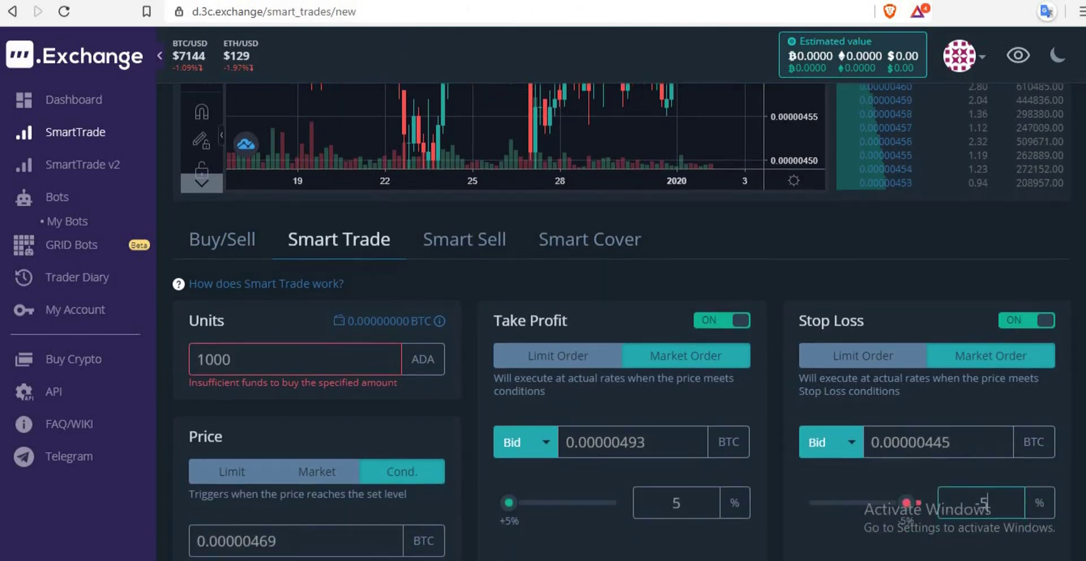
{"action": "scroll", "coordinate": [985, 502], "scroll_direction": "up", "scroll_amount": 5}
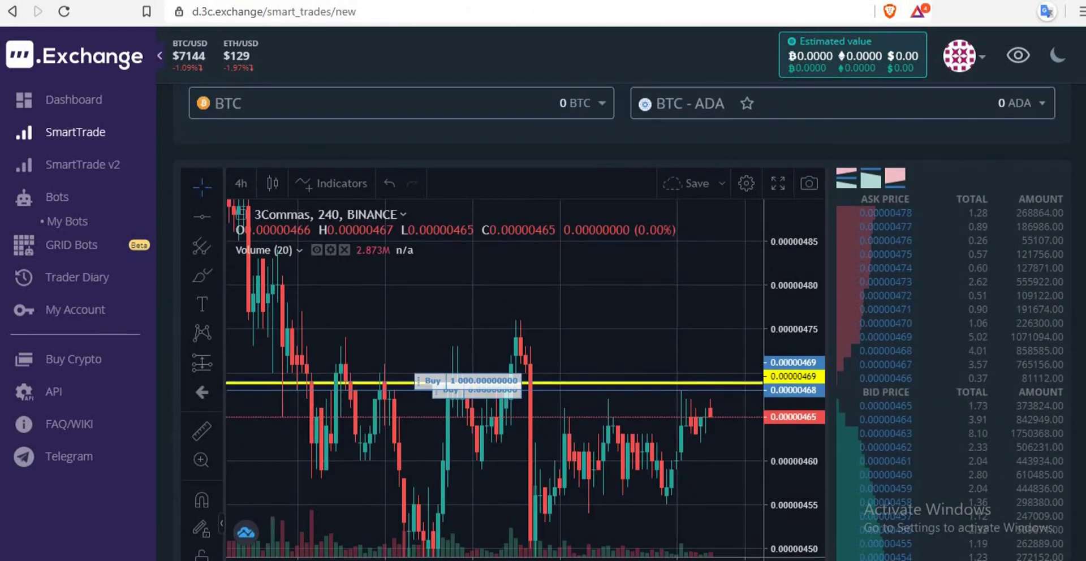
{"action": "scroll", "coordinate": [984, 502], "scroll_direction": "up", "scroll_amount": 1}
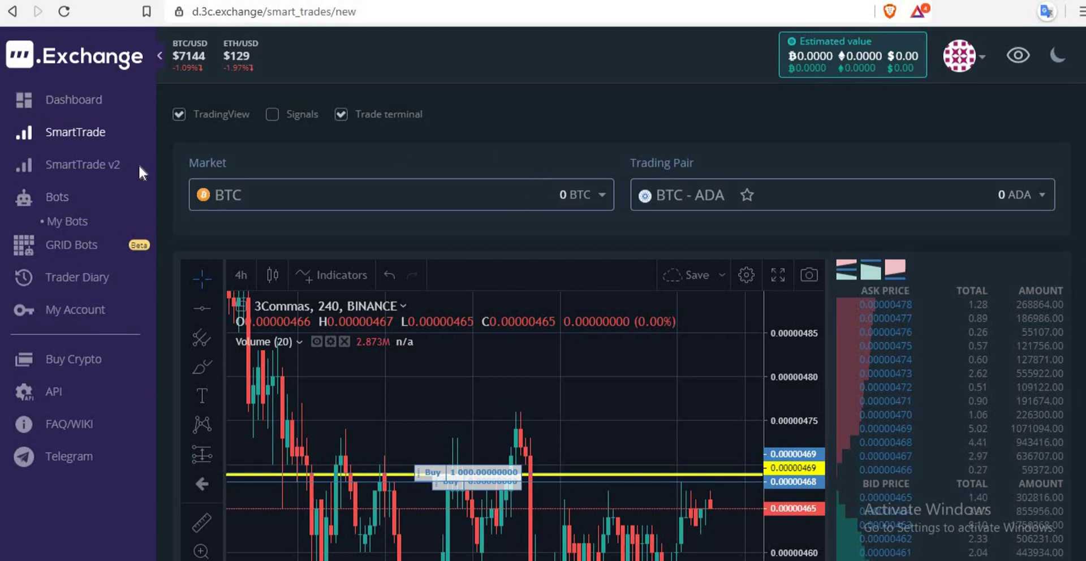
- Start a fresh SmartTrade and select the BTC - ADA trading pair by searching for "ada"
{"action": "left_click", "coordinate": [72, 138]}
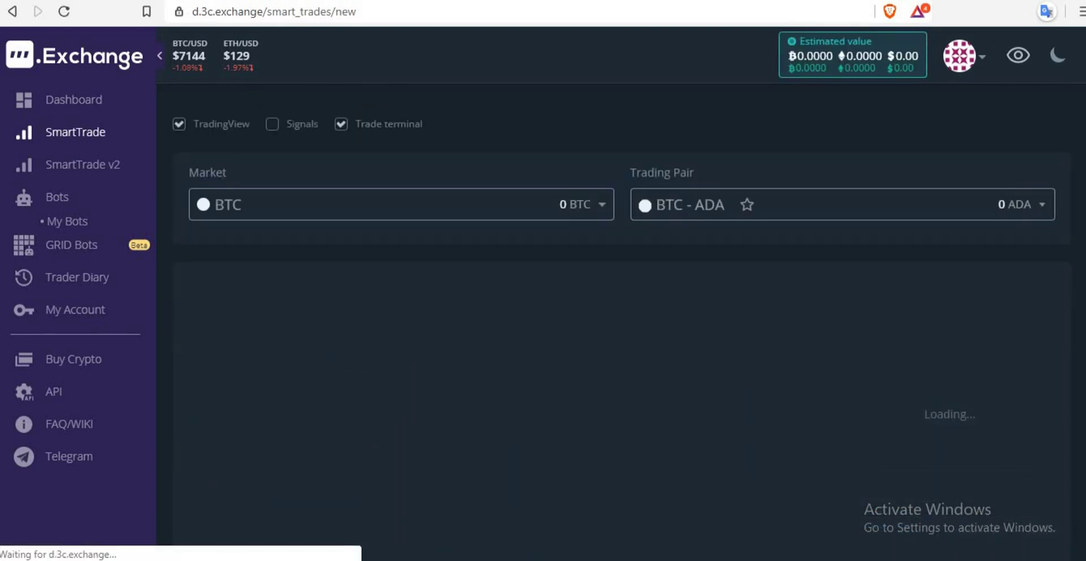
{"action": "scroll", "coordinate": [852, 136], "scroll_direction": "down", "scroll_amount": 2}
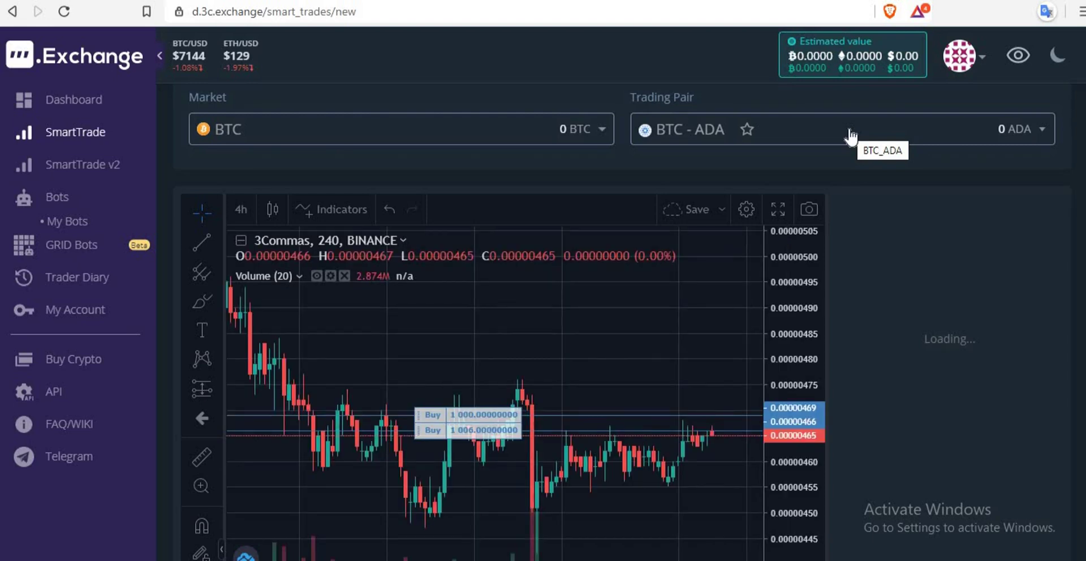
{"action": "scroll", "coordinate": [618, 321], "scroll_direction": "down", "scroll_amount": 1}
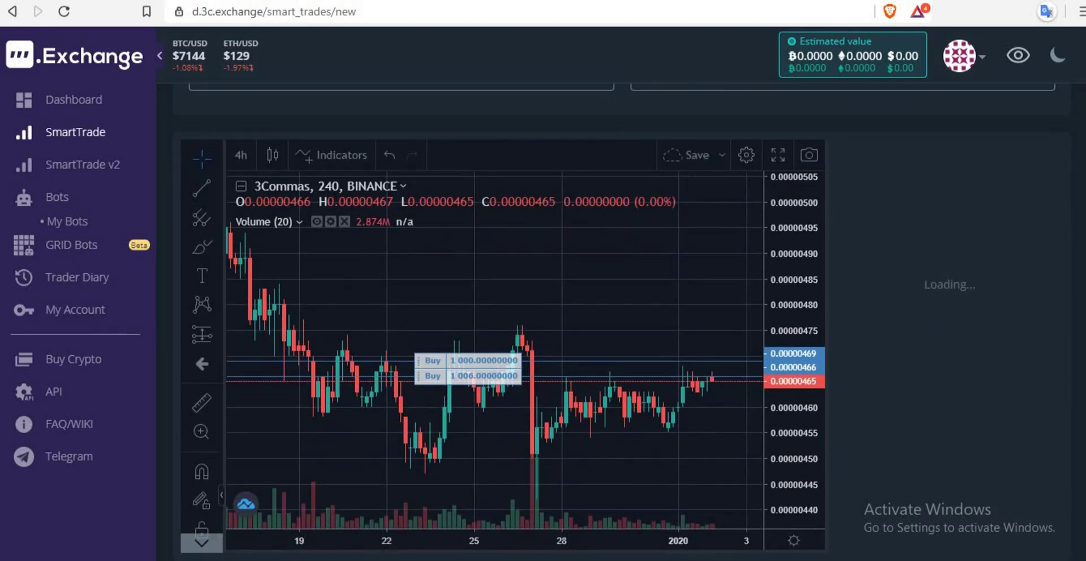
{"action": "scroll", "coordinate": [618, 320], "scroll_direction": "up", "scroll_amount": 1}
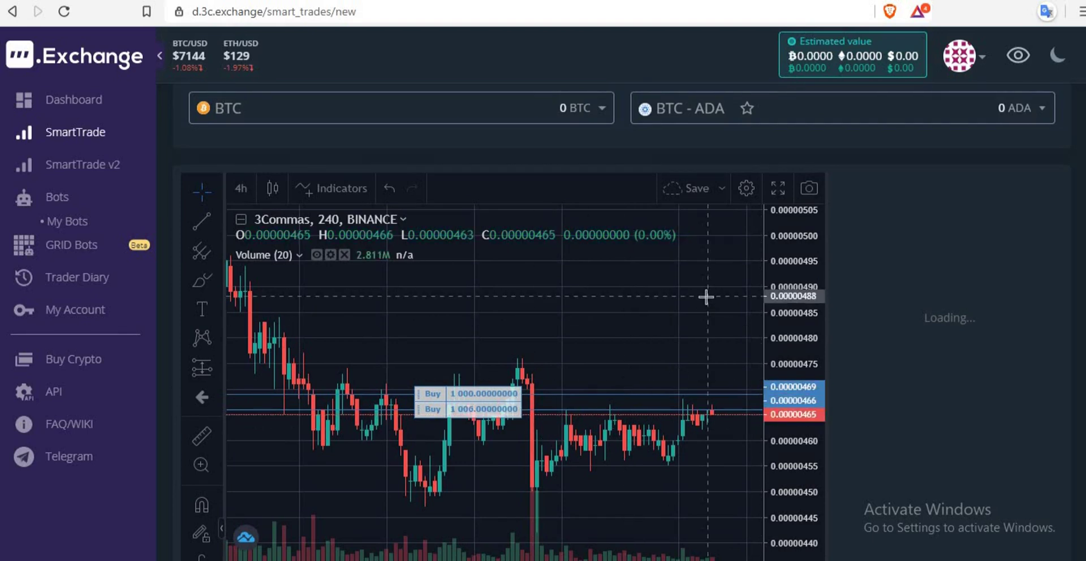
{"action": "left_click", "coordinate": [705, 125]}
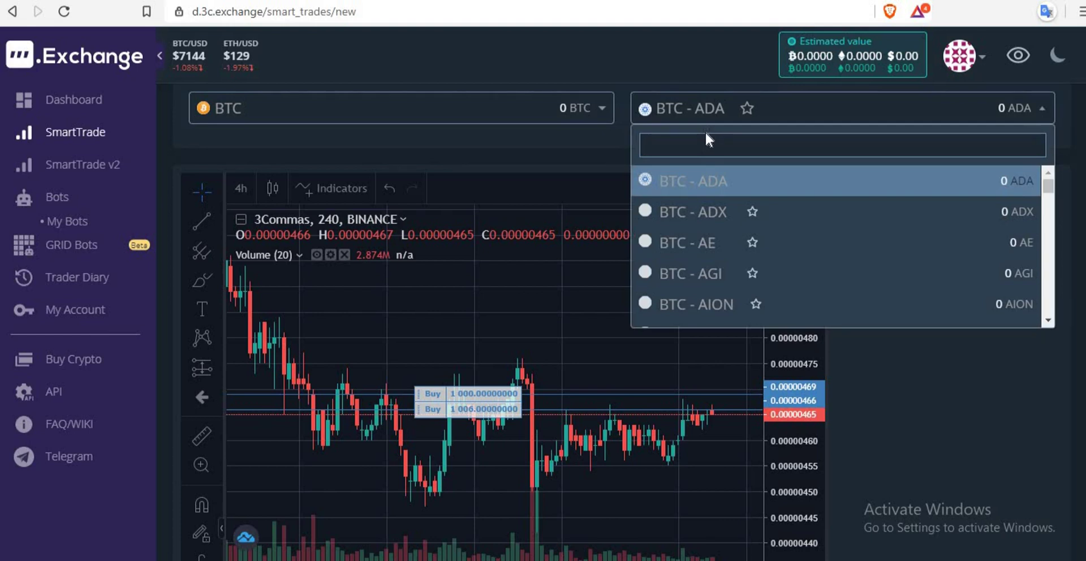
{"action": "type", "text": "ada"}
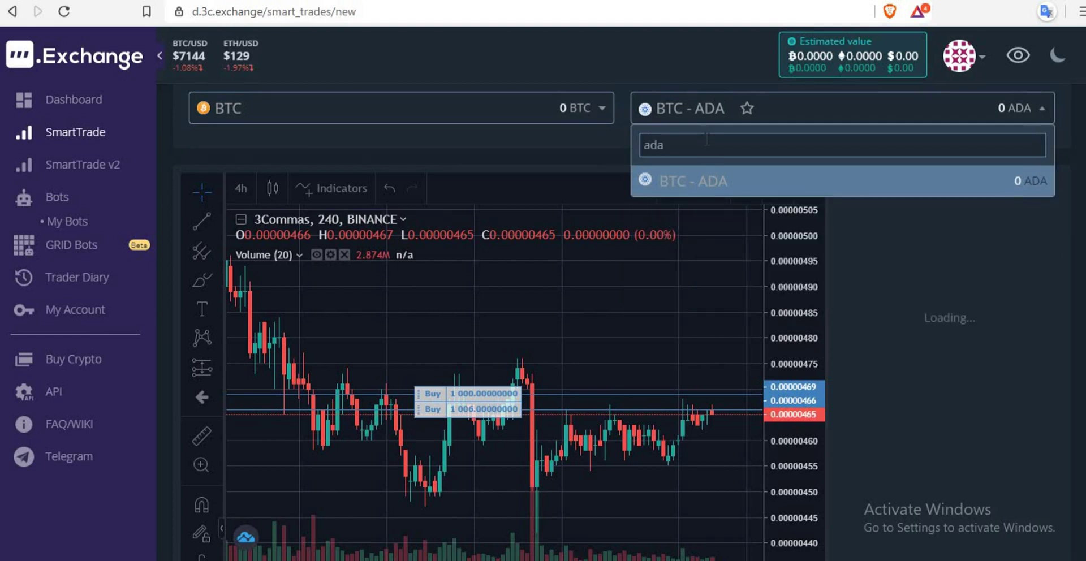
{"action": "left_click", "coordinate": [690, 182]}
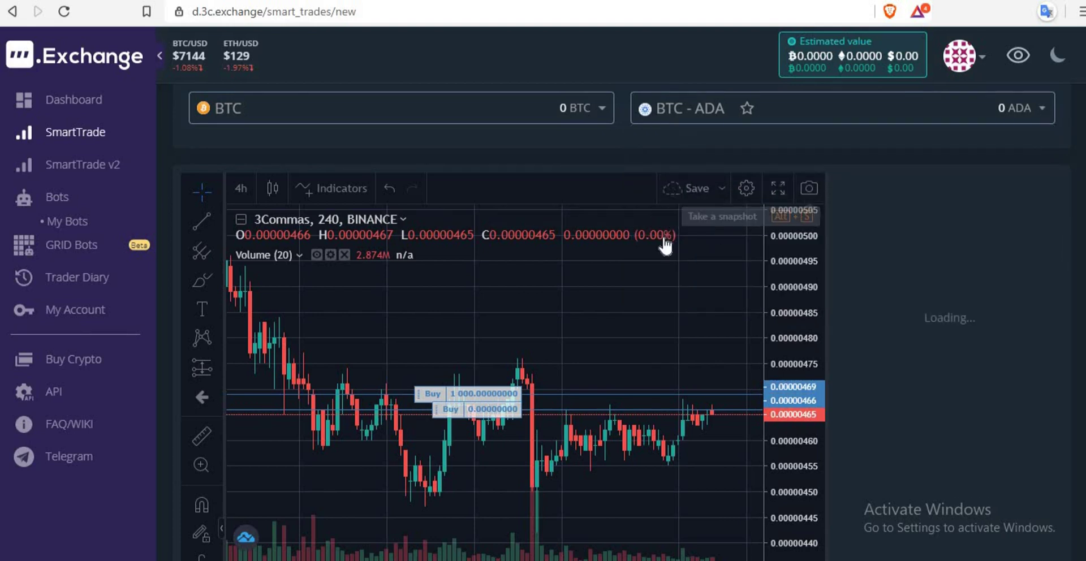
- Draw a horizontal line on the BTC - ADA price chart at 0.00000469 to mark the entry level
{"action": "scroll", "coordinate": [942, 201], "scroll_direction": "down", "scroll_amount": 2}
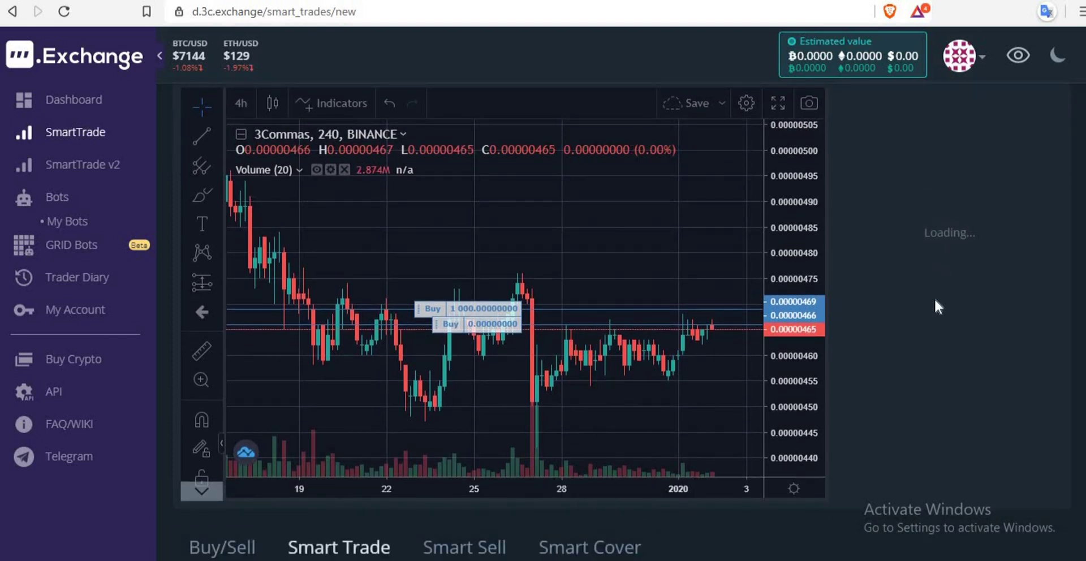
{"action": "left_click", "coordinate": [219, 137]}
{"action": "left_click", "coordinate": [260, 212]}
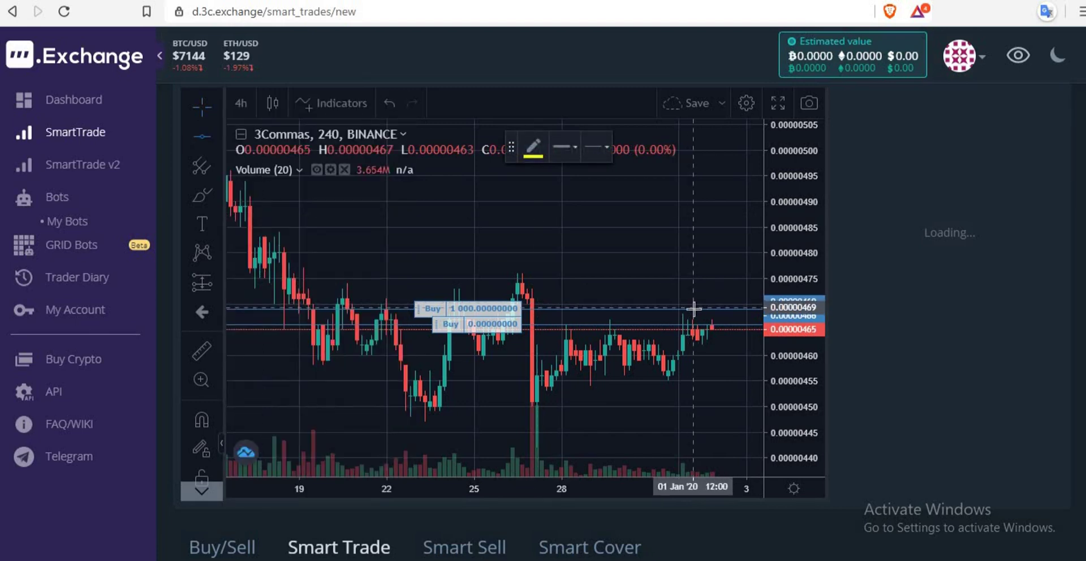
{"action": "left_click", "coordinate": [692, 308]}
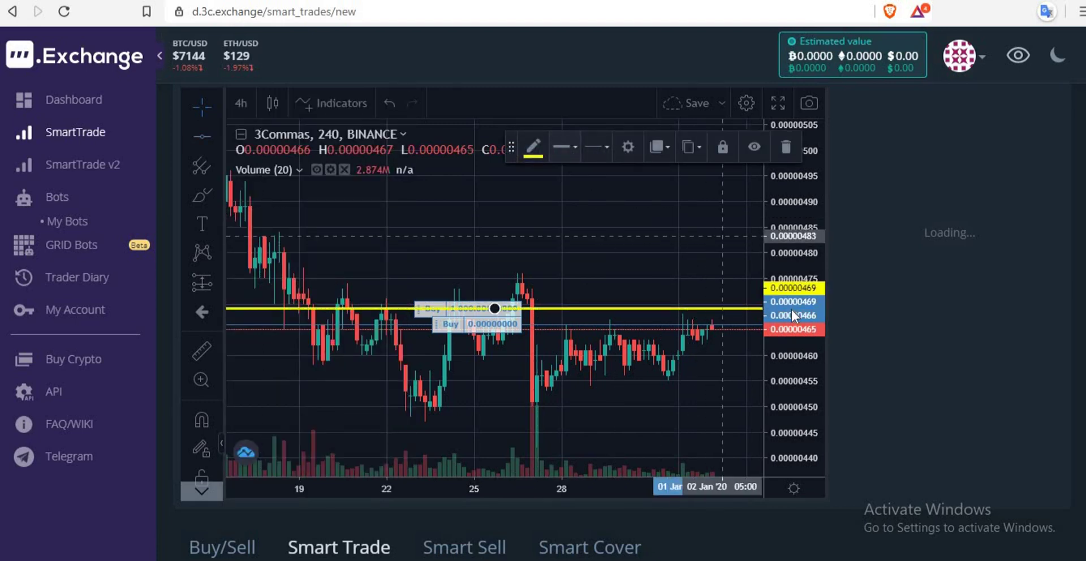
{"action": "left_click_drag", "start_coordinate": [695, 415], "coordinate": [659, 364]}
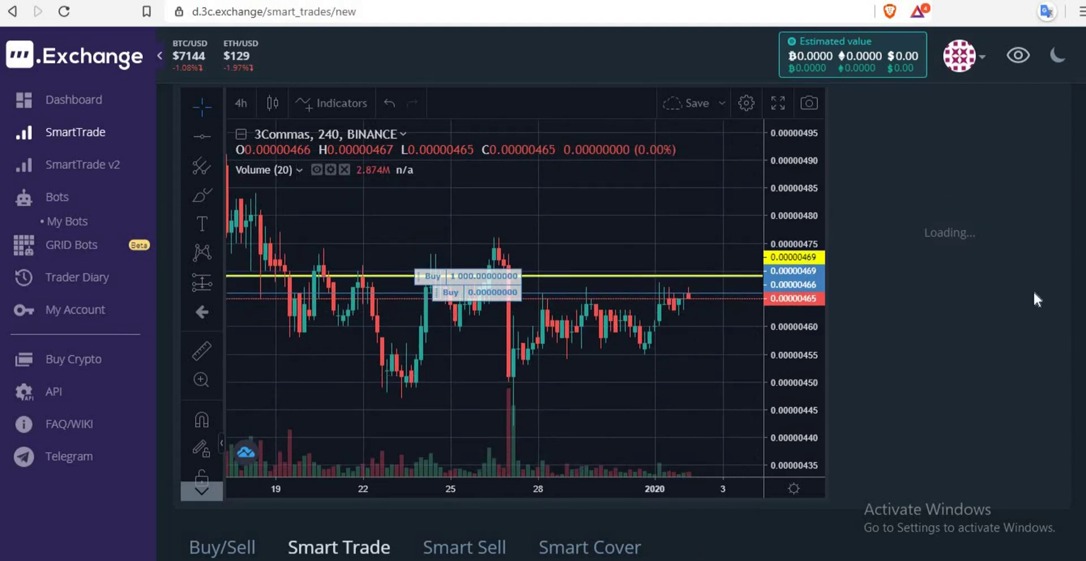
- Set the Smart Trade units to 1000 ADA
{"action": "scroll", "coordinate": [621, 322], "scroll_direction": "down", "scroll_amount": 8}
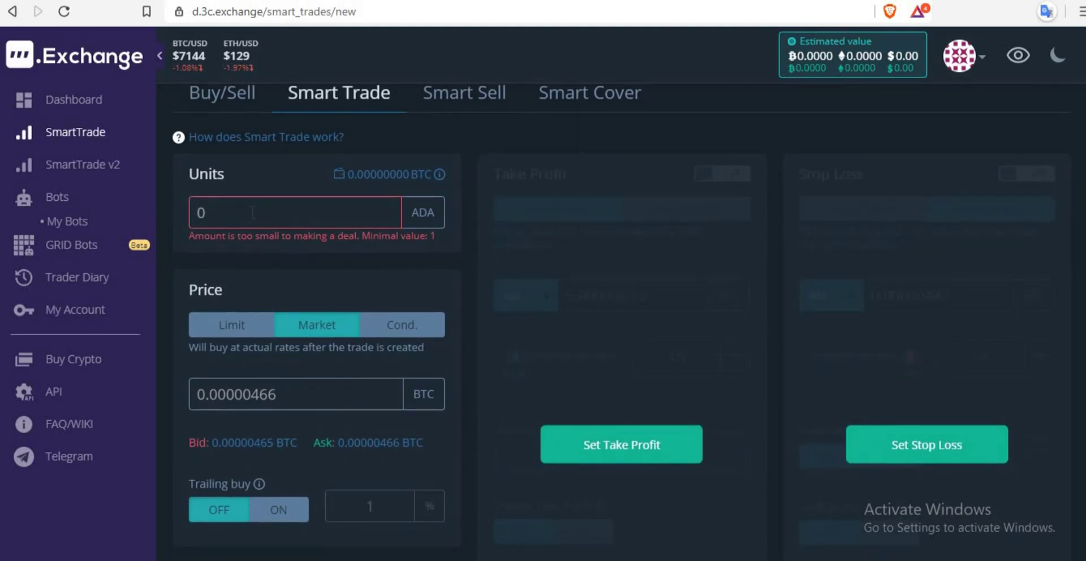
{"action": "left_click", "coordinate": [252, 212]}
{"action": "key", "text": "BackSpace"}
{"action": "type", "text": "1000"}
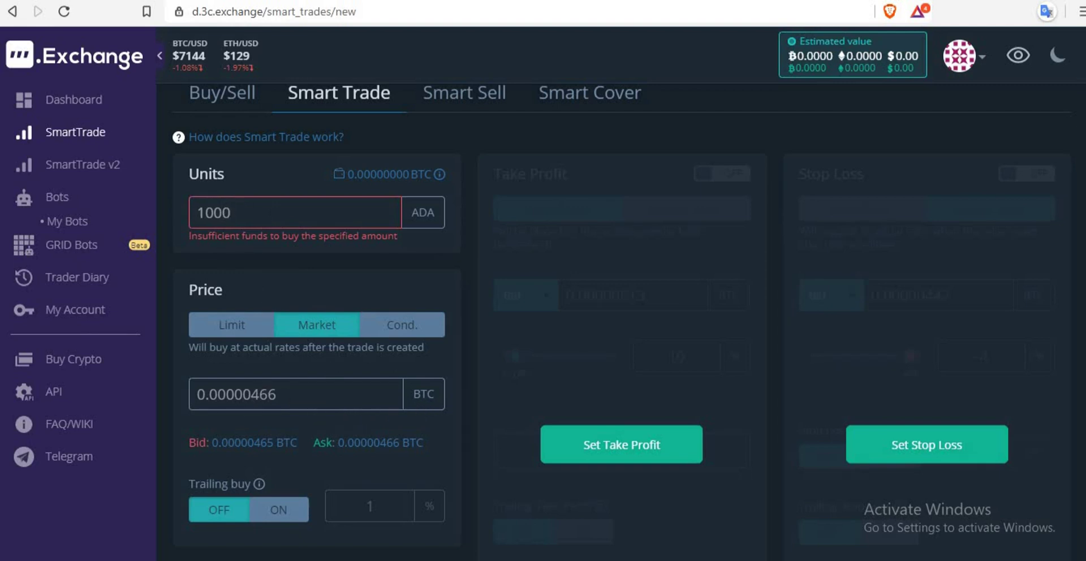
- Set the buy price type to conditional with a trigger price of 0.00000469 BTC
{"action": "scroll", "coordinate": [614, 323], "scroll_direction": "down", "scroll_amount": 1}
{"action": "left_click", "coordinate": [212, 279]}
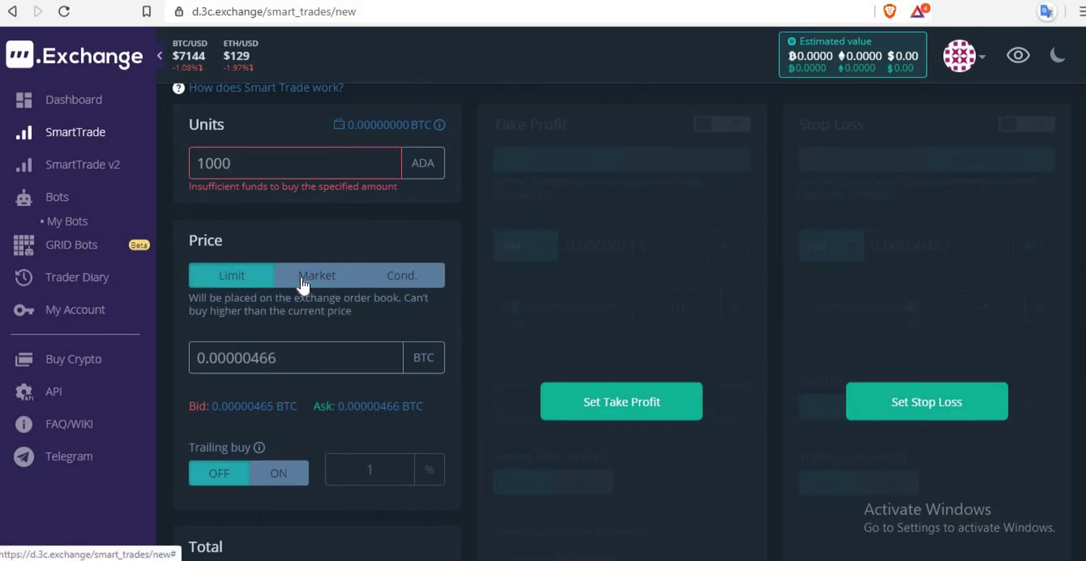
{"action": "left_click", "coordinate": [314, 283]}
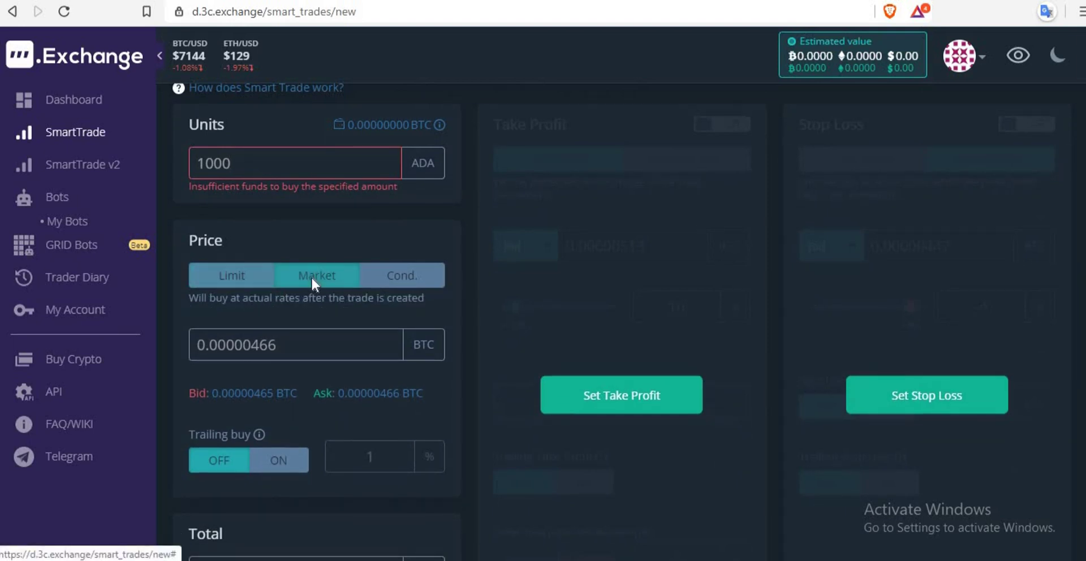
{"action": "left_click", "coordinate": [395, 276]}
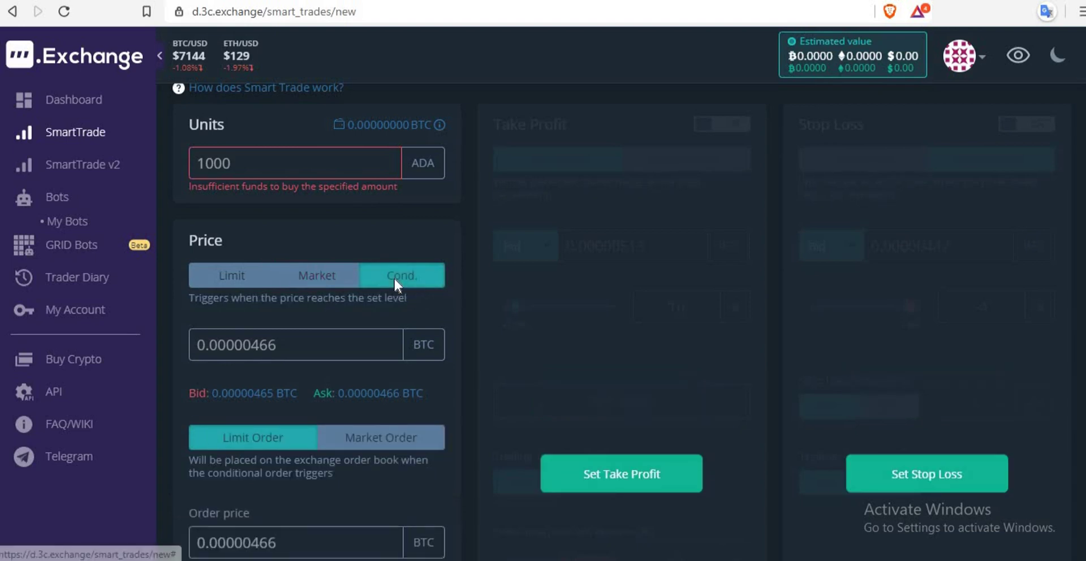
{"action": "left_click", "coordinate": [299, 342]}
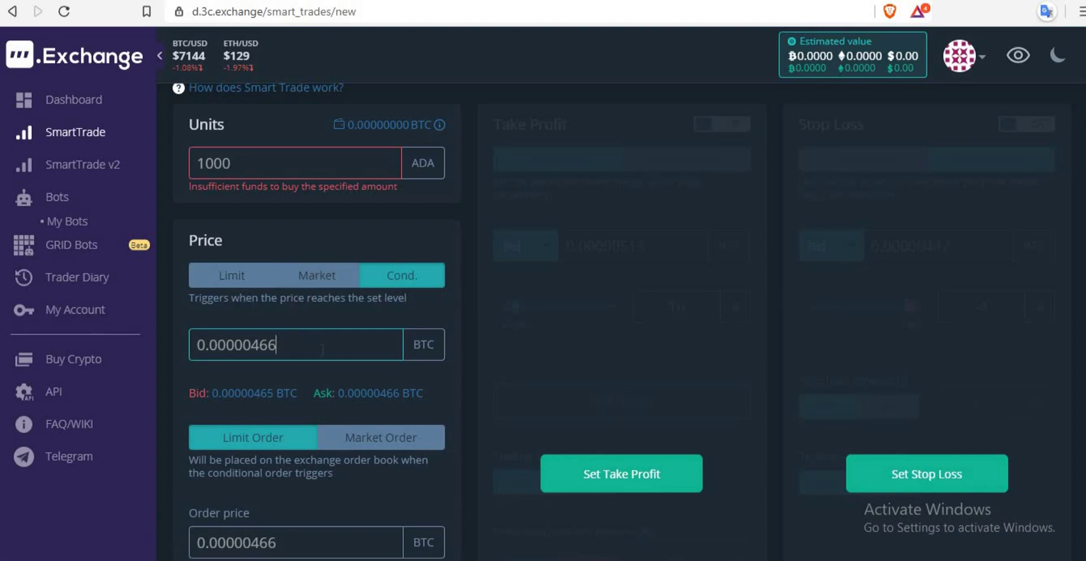
{"action": "key", "text": "BackSpace"}
{"action": "type", "text": "9"}
- Set the conditional buy to execute as a Market Order with Trailing buy off
{"action": "scroll", "coordinate": [962, 313], "scroll_direction": "down", "scroll_amount": 2}
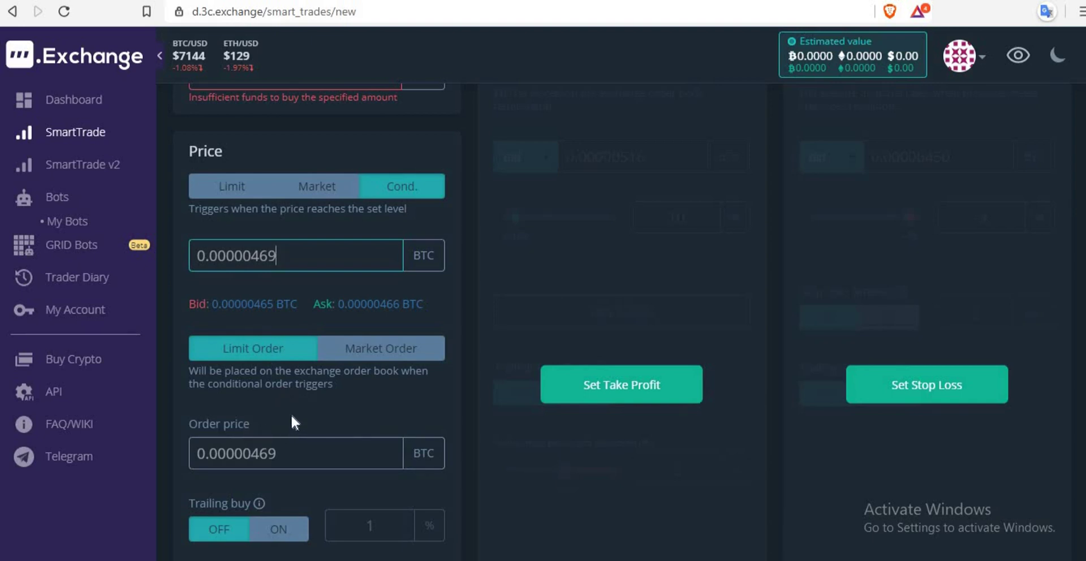
{"action": "left_click", "coordinate": [358, 348]}
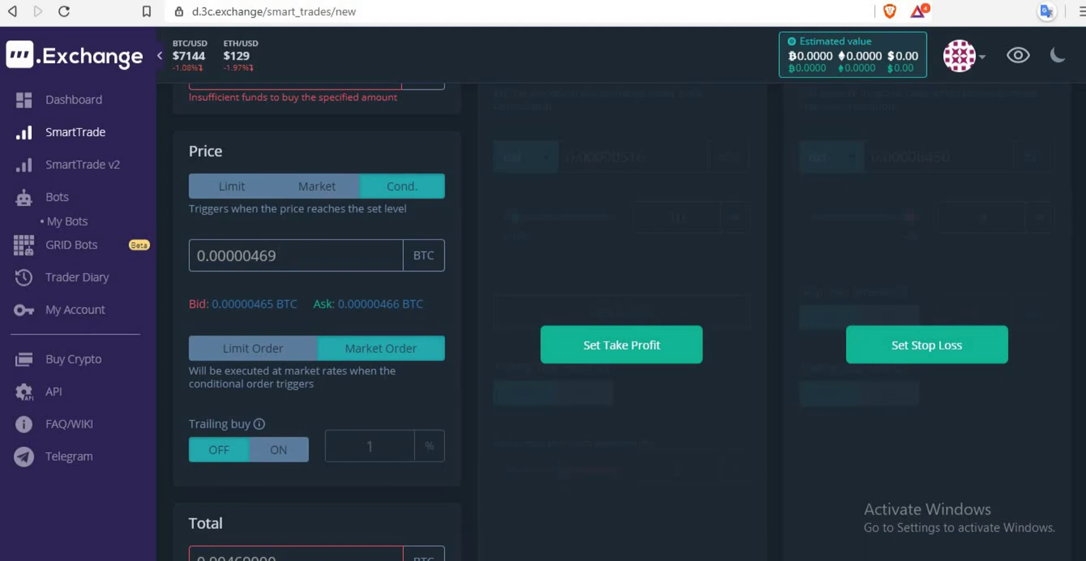
{"action": "scroll", "coordinate": [622, 322], "scroll_direction": "down", "scroll_amount": 2}
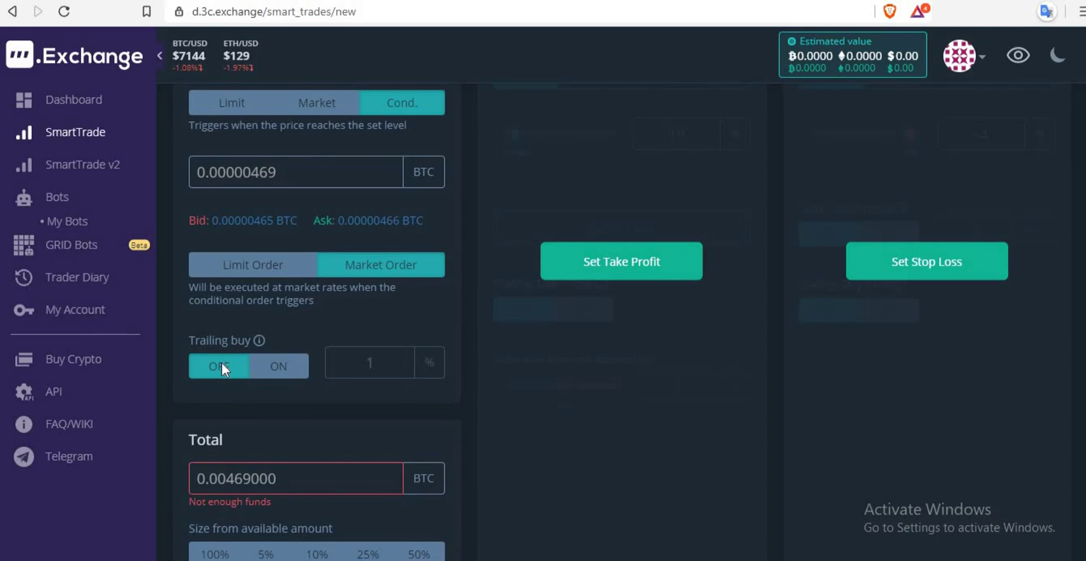
{"action": "left_click", "coordinate": [265, 368]}
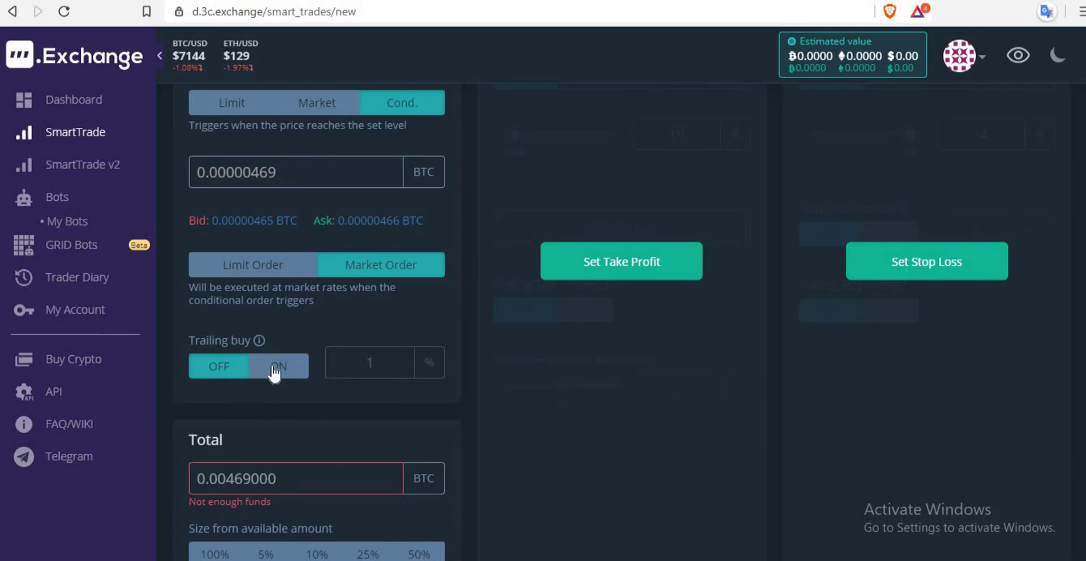
{"action": "left_click", "coordinate": [223, 364]}
{"action": "scroll", "coordinate": [704, 390], "scroll_direction": "down", "scroll_amount": 1}
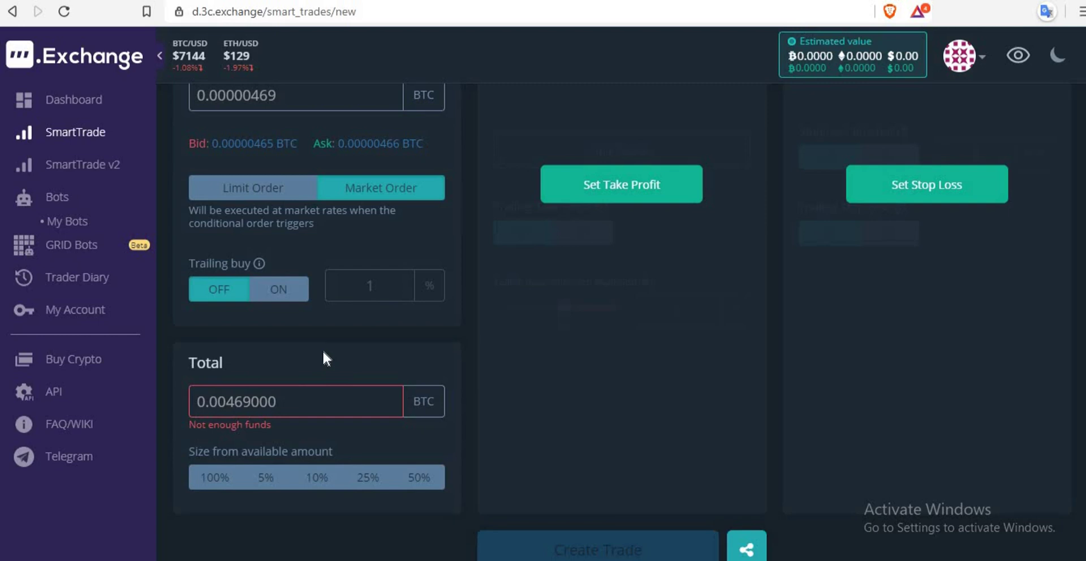
{"action": "scroll", "coordinate": [322, 359], "scroll_direction": "up", "scroll_amount": 5}
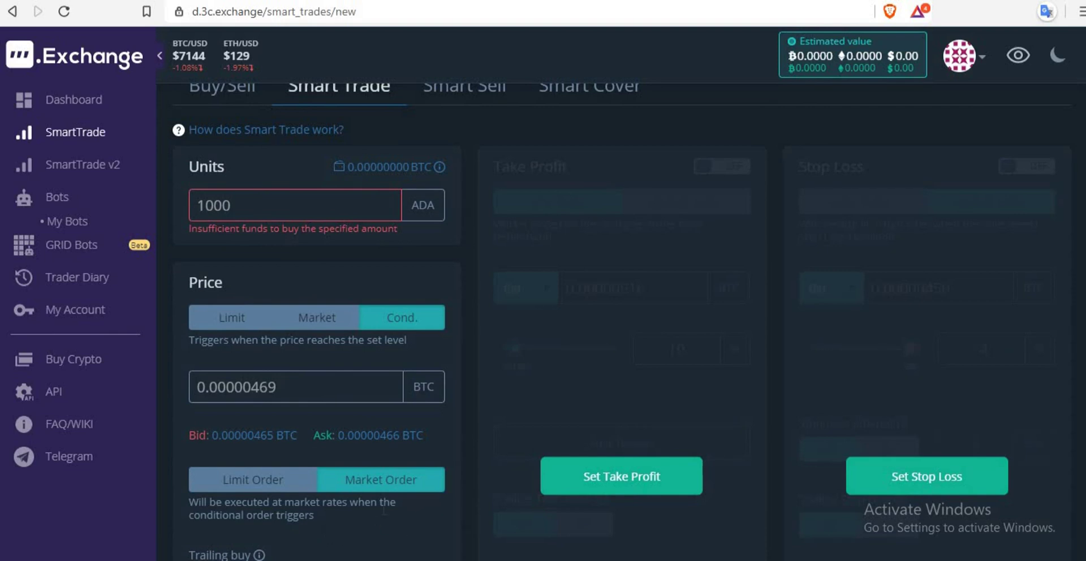
- Enable Take Profit for the Smart Trade, executed as a Market Order at 5 %
{"action": "scroll", "coordinate": [613, 322], "scroll_direction": "down", "scroll_amount": 1}
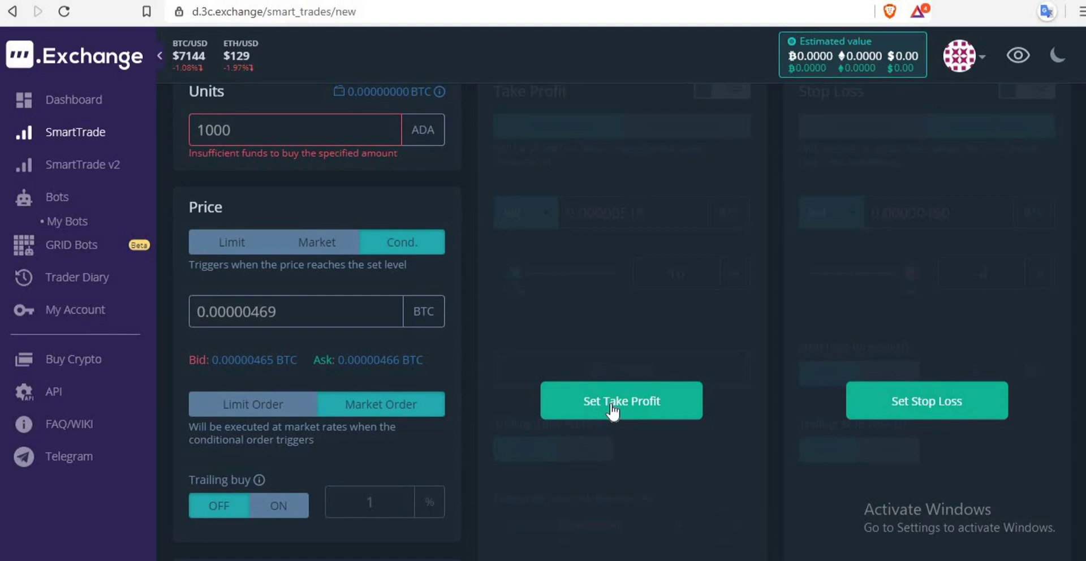
{"action": "left_click", "coordinate": [610, 403]}
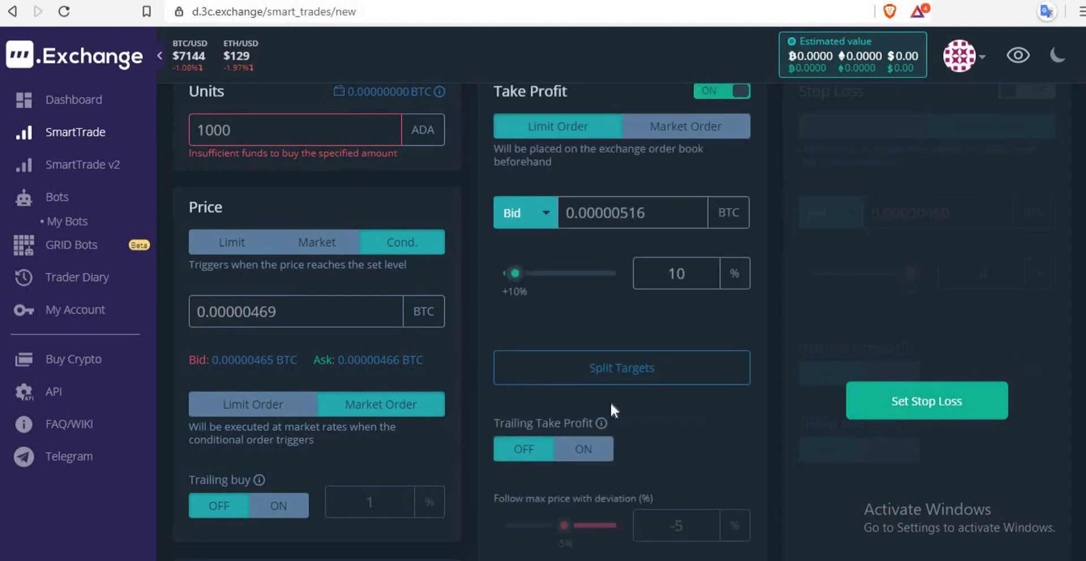
{"action": "left_click", "coordinate": [663, 135]}
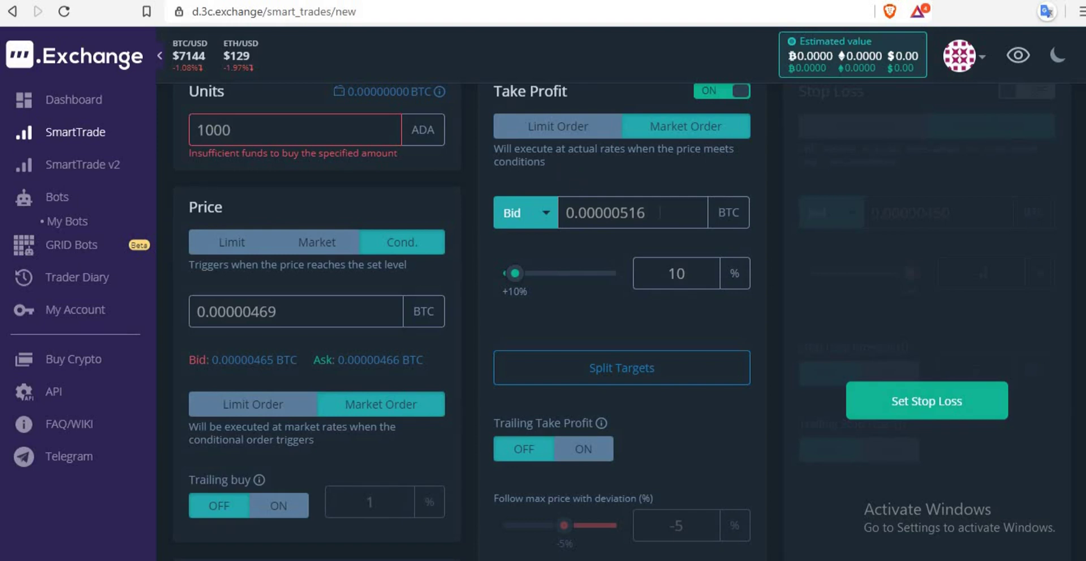
{"action": "left_click", "coordinate": [689, 273]}
{"action": "key", "text": "BackSpace"}
{"action": "key", "text": "BackSpace"}
{"action": "type", "text": "5"}
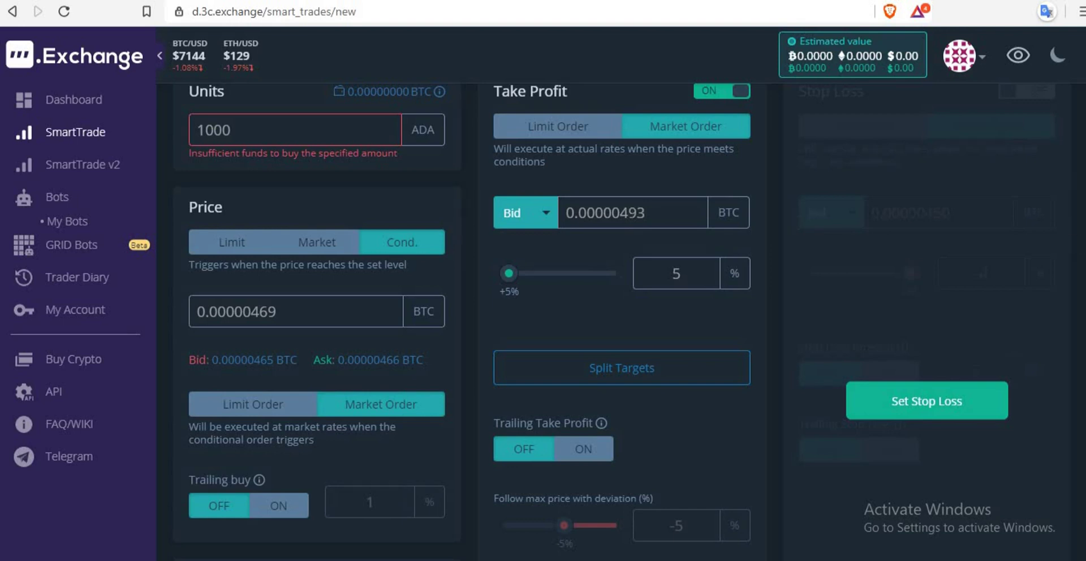
- Enable Stop Loss for the Smart Trade and set it to -5 %
{"action": "scroll", "coordinate": [611, 321], "scroll_direction": "down", "scroll_amount": 2}
{"action": "scroll", "coordinate": [610, 321], "scroll_direction": "up", "scroll_amount": 1}
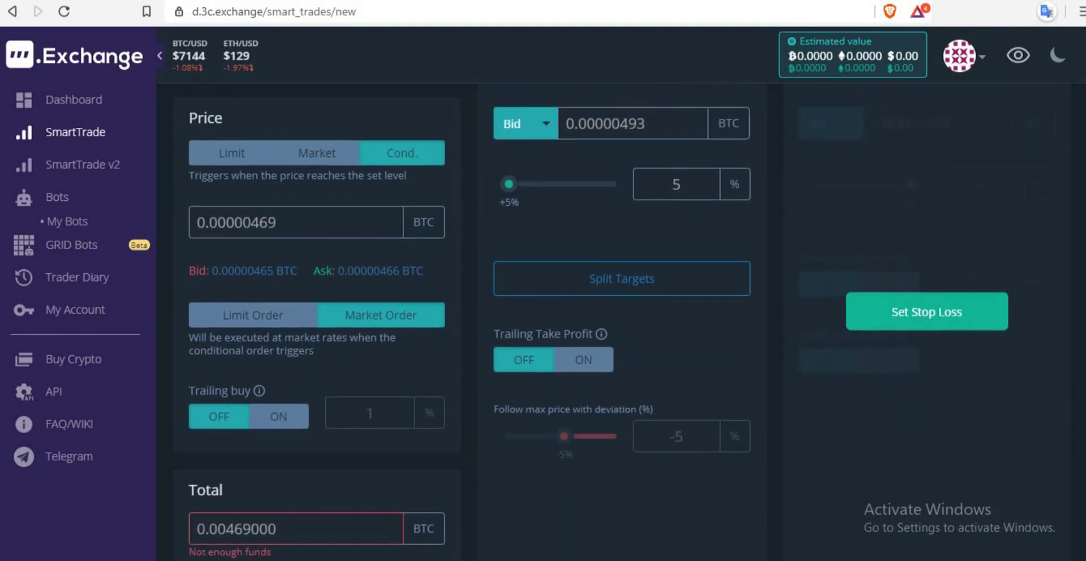
{"action": "scroll", "coordinate": [598, 323], "scroll_direction": "up", "scroll_amount": 2}
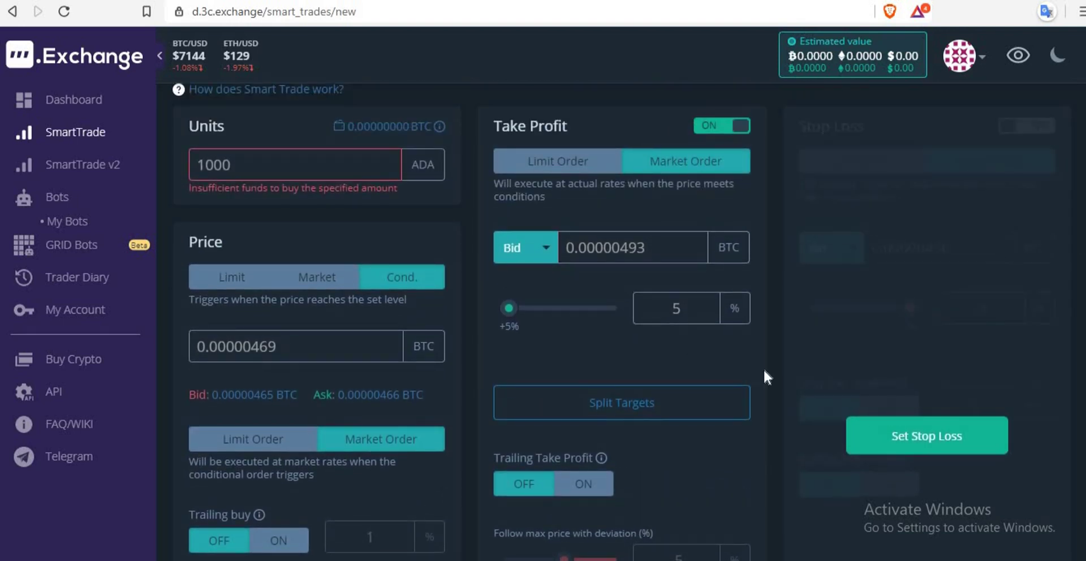
{"action": "left_click", "coordinate": [925, 436]}
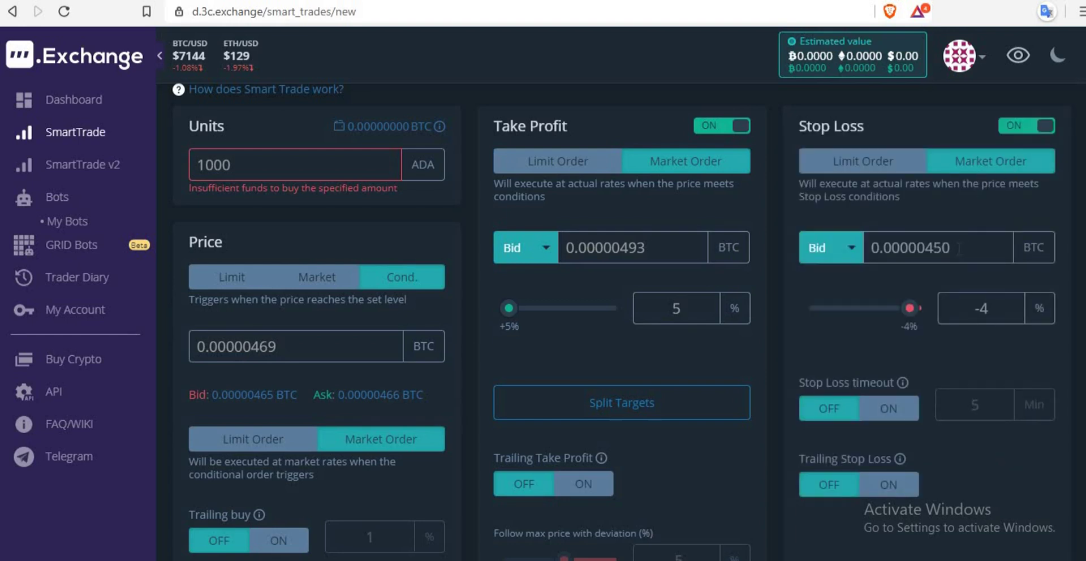
{"action": "left_click", "coordinate": [987, 308]}
{"action": "key", "text": "BackSpace"}
{"action": "type", "text": "5"}
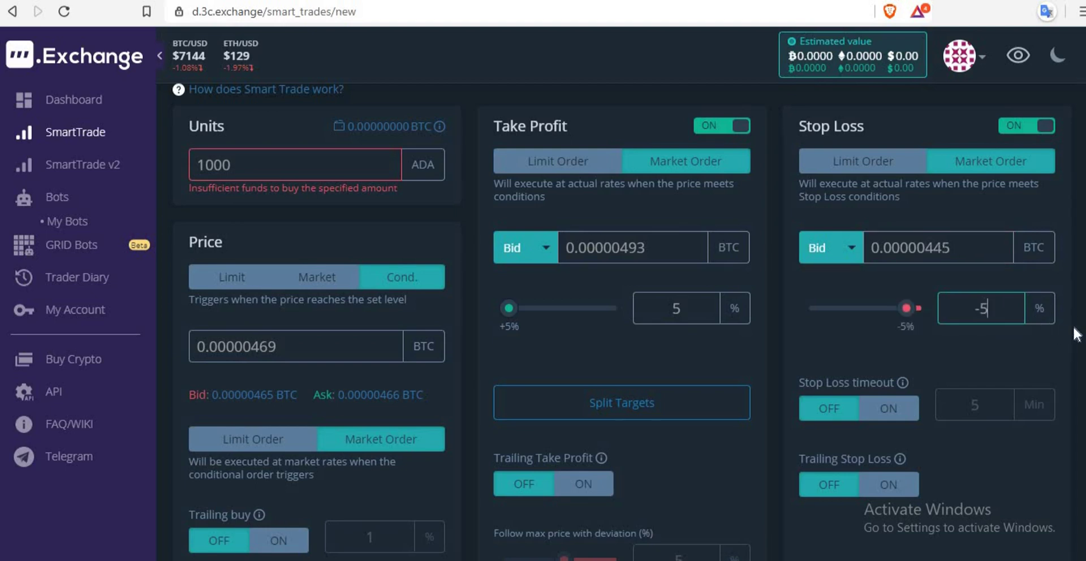
- Review the whole Smart Trade form, from units and entry price to take profit, stop loss and total
{"action": "scroll", "coordinate": [1077, 320], "scroll_direction": "down", "scroll_amount": 1}
{"action": "scroll", "coordinate": [1077, 320], "scroll_direction": "down", "scroll_amount": 5}
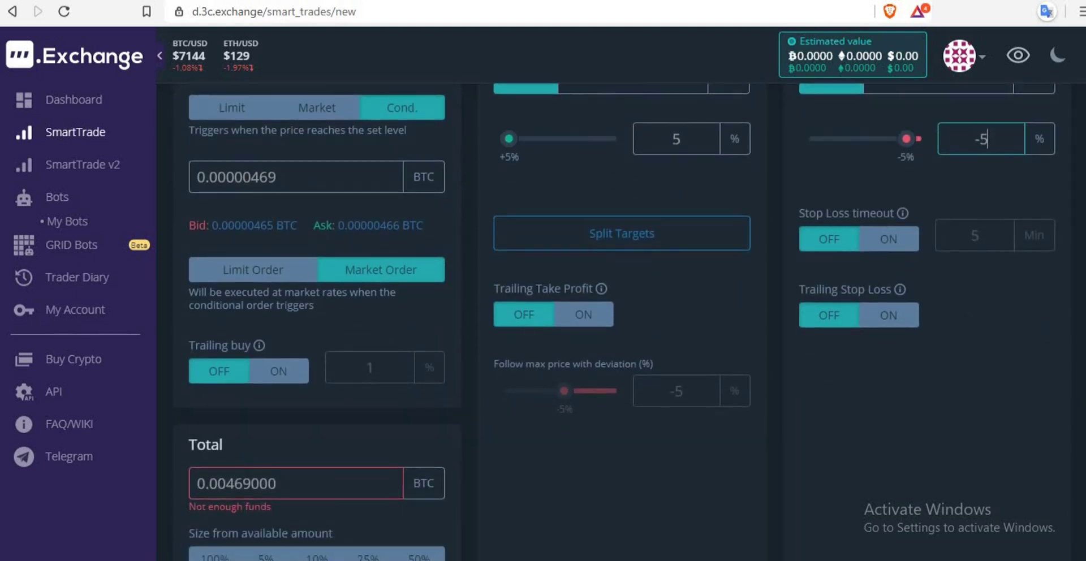
{"action": "scroll", "coordinate": [1077, 321], "scroll_direction": "down", "scroll_amount": 1}
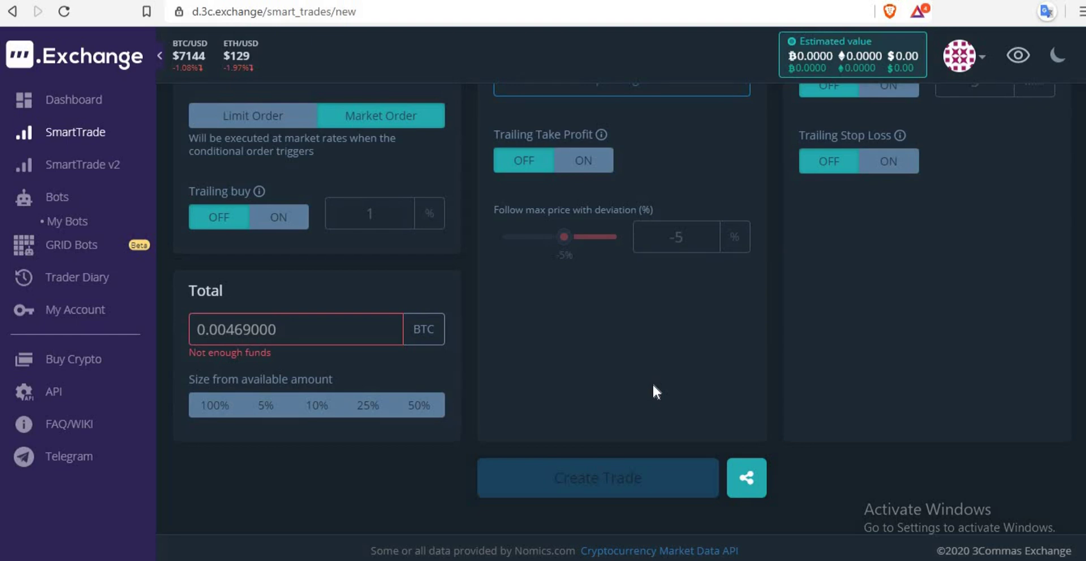
{"action": "scroll", "coordinate": [621, 321], "scroll_direction": "down", "scroll_amount": 1}
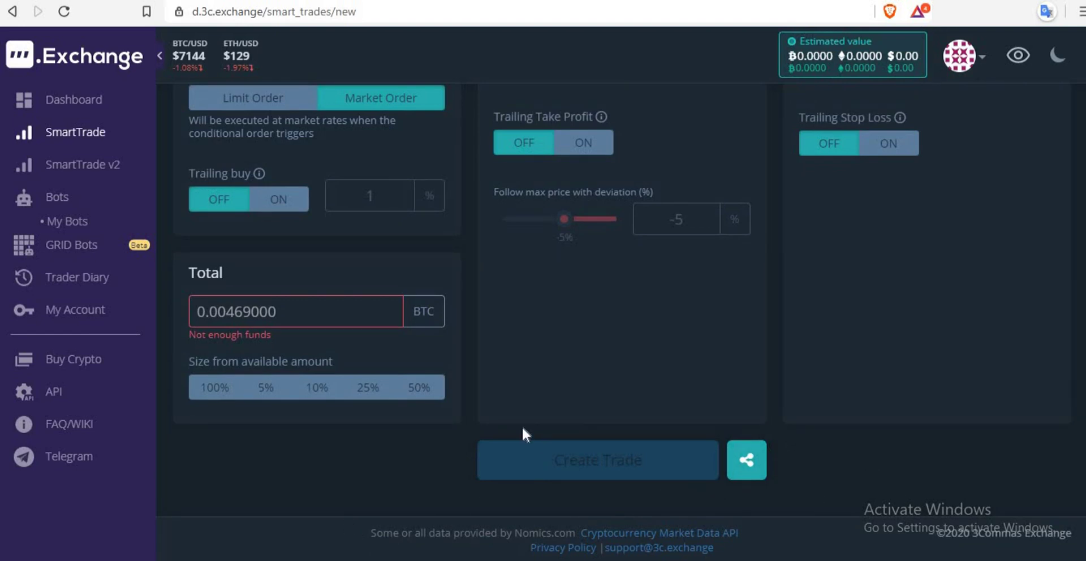
{"action": "scroll", "coordinate": [619, 322], "scroll_direction": "up", "scroll_amount": 9}
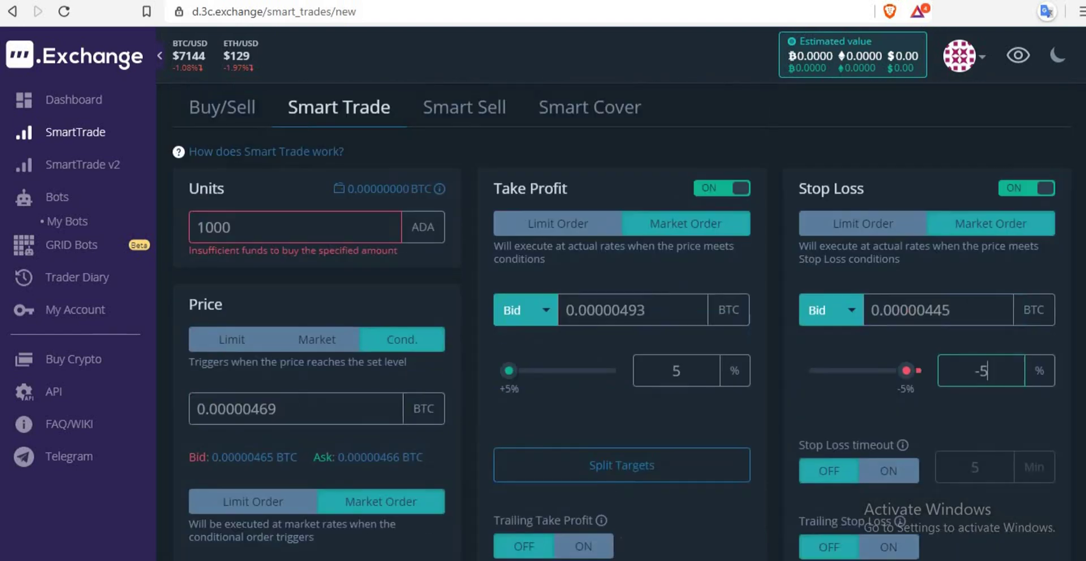
{"action": "scroll", "coordinate": [621, 323], "scroll_direction": "down", "scroll_amount": 1}
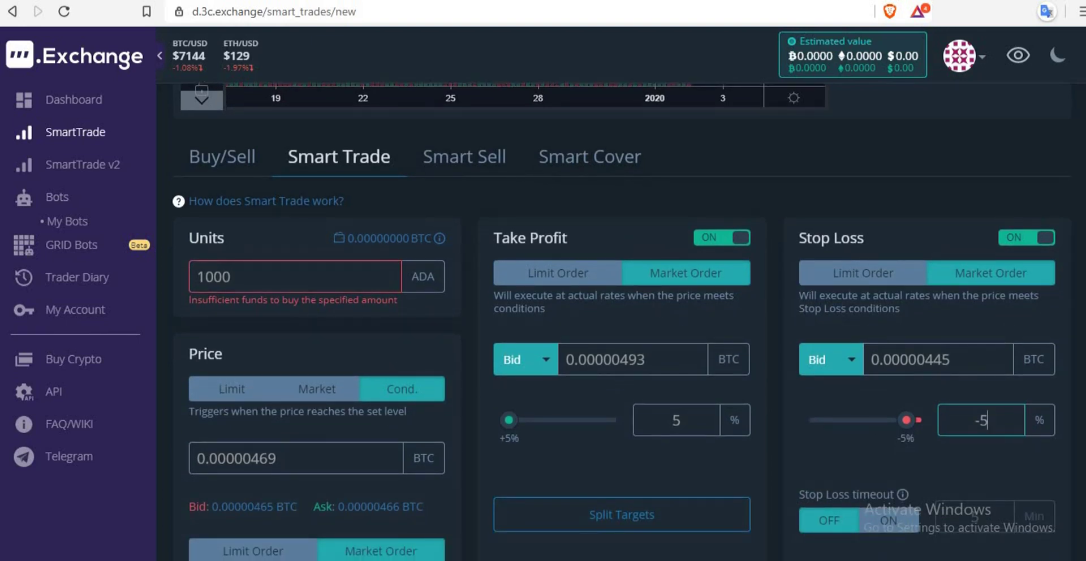
{"action": "scroll", "coordinate": [400, 379], "scroll_direction": "down", "scroll_amount": 1}
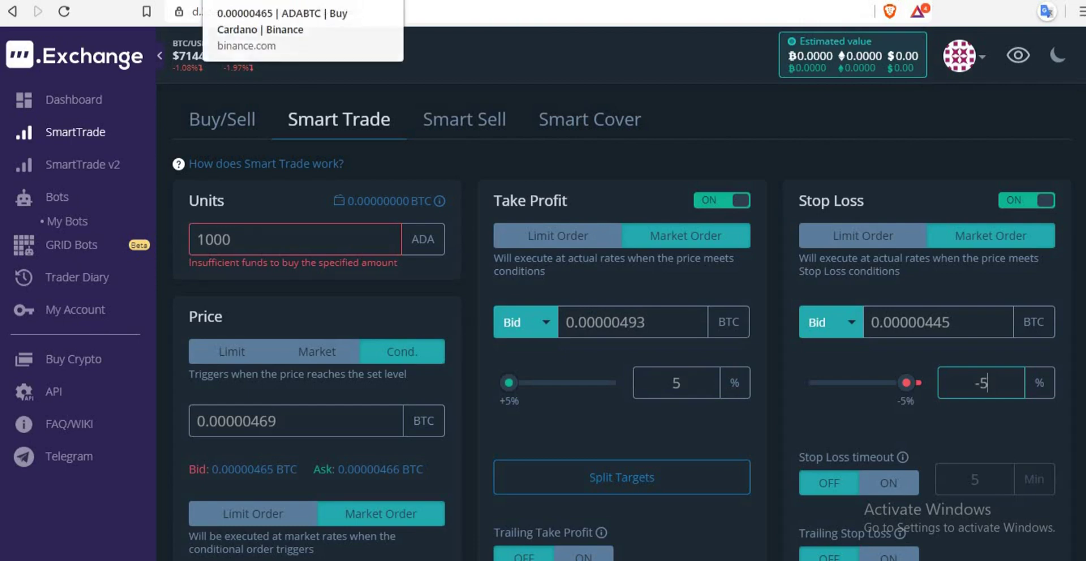
- Switch to the Binance ADA/BTC page and examine the prices in the OCO buy and sell forms
{"action": "left_click", "coordinate": [271, 1]}
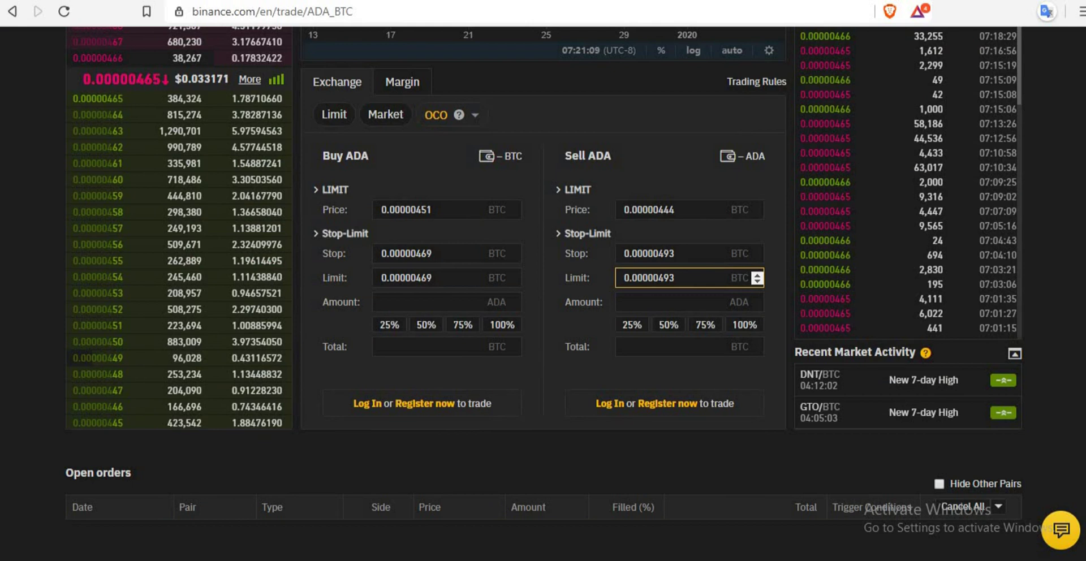
{"action": "scroll", "coordinate": [543, 294], "scroll_direction": "up", "scroll_amount": 2}
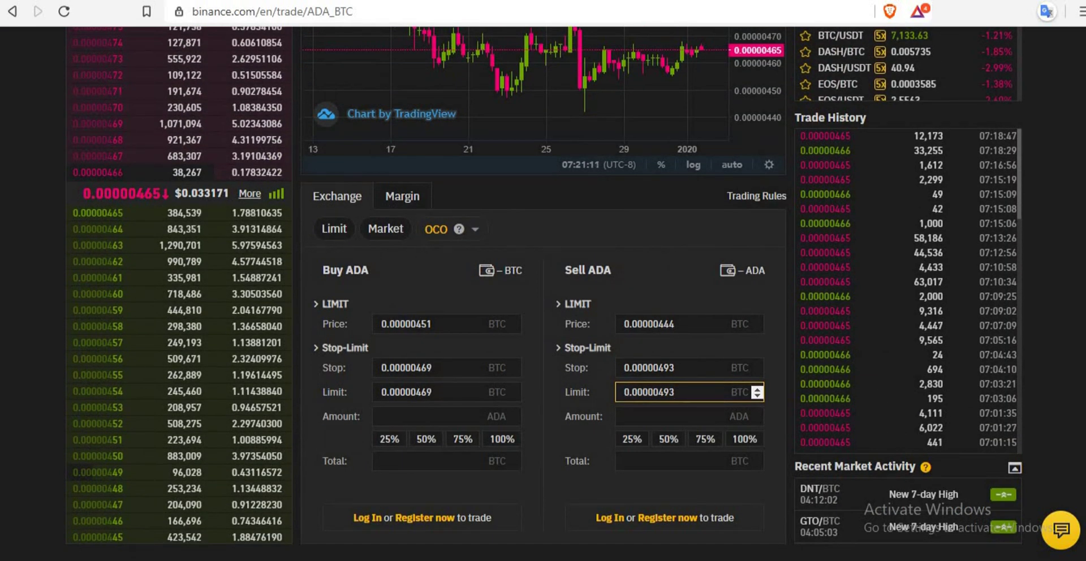
{"action": "scroll", "coordinate": [542, 294], "scroll_direction": "up", "scroll_amount": 2}
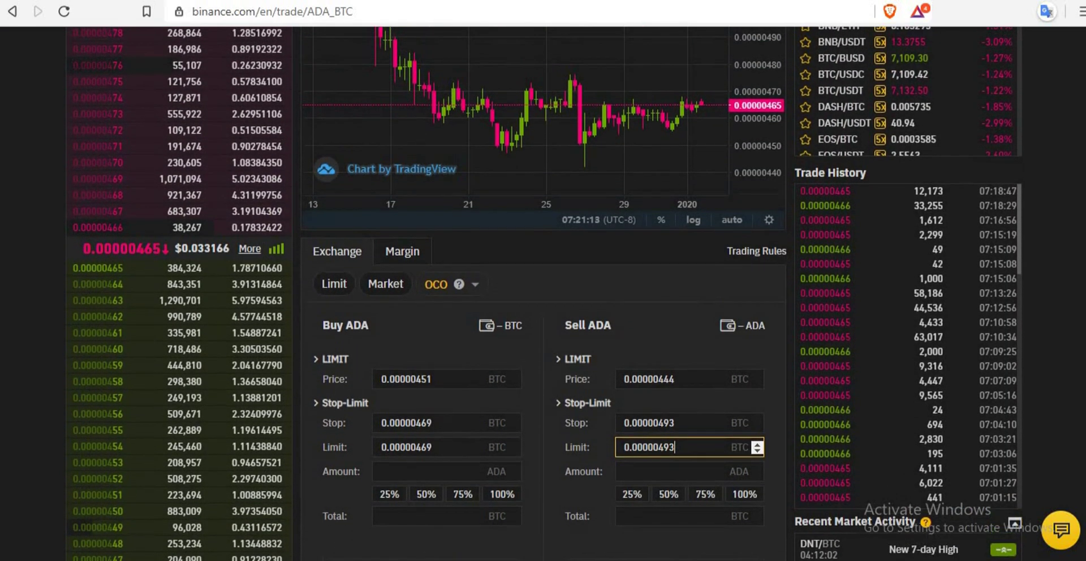
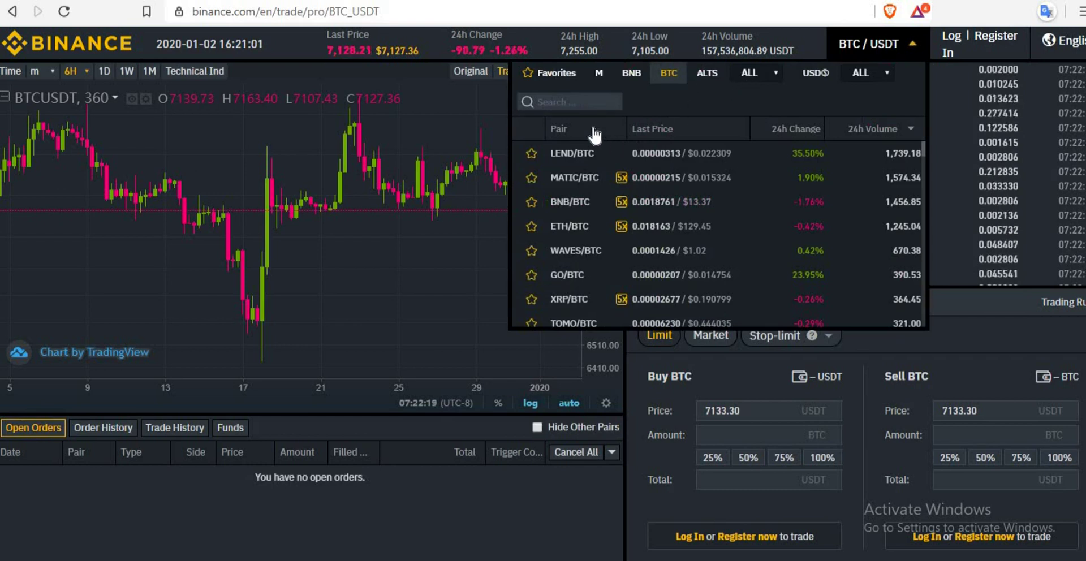
- Search the BTC market pairs for ada and open ADA/BTC in the advanced trading view
{"action": "left_click", "coordinate": [587, 107]}
{"action": "type", "text": "ada"}
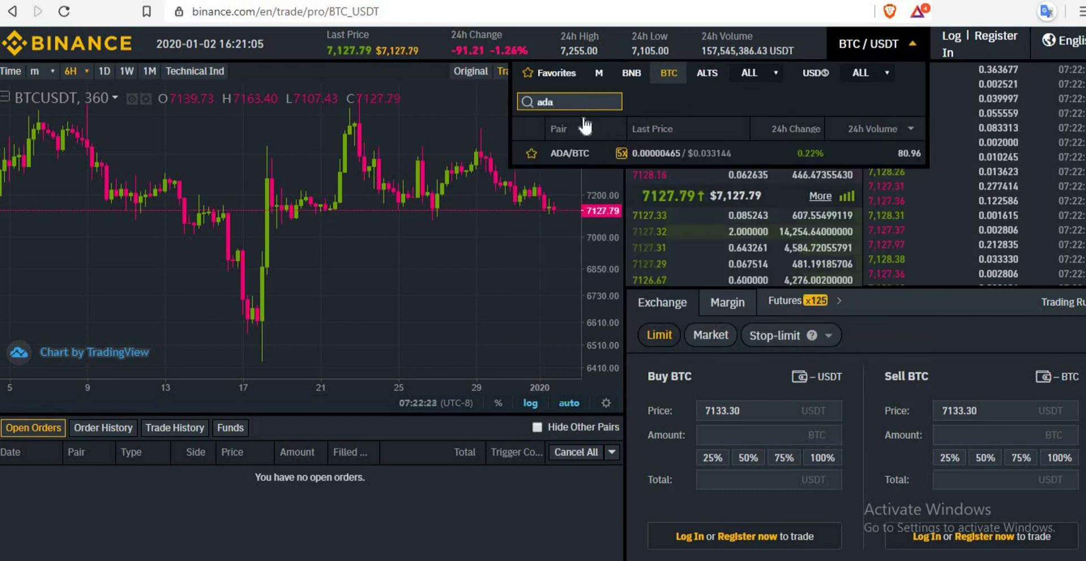
{"action": "left_click", "coordinate": [576, 153]}
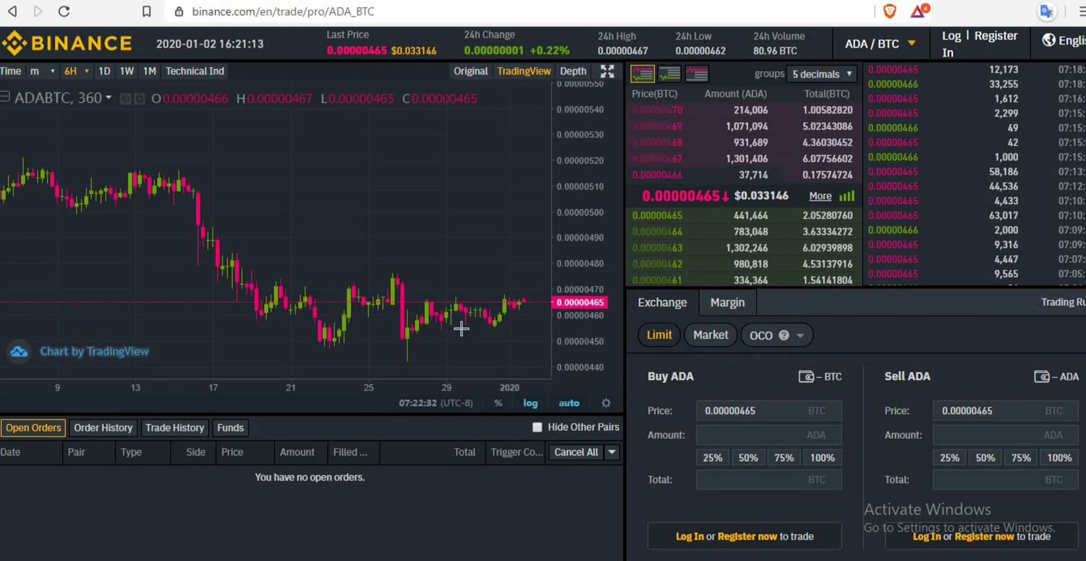
- Change the ADA/BTC order type from Limit to OCO
{"action": "left_click_drag", "start_coordinate": [505, 334], "coordinate": [464, 280]}
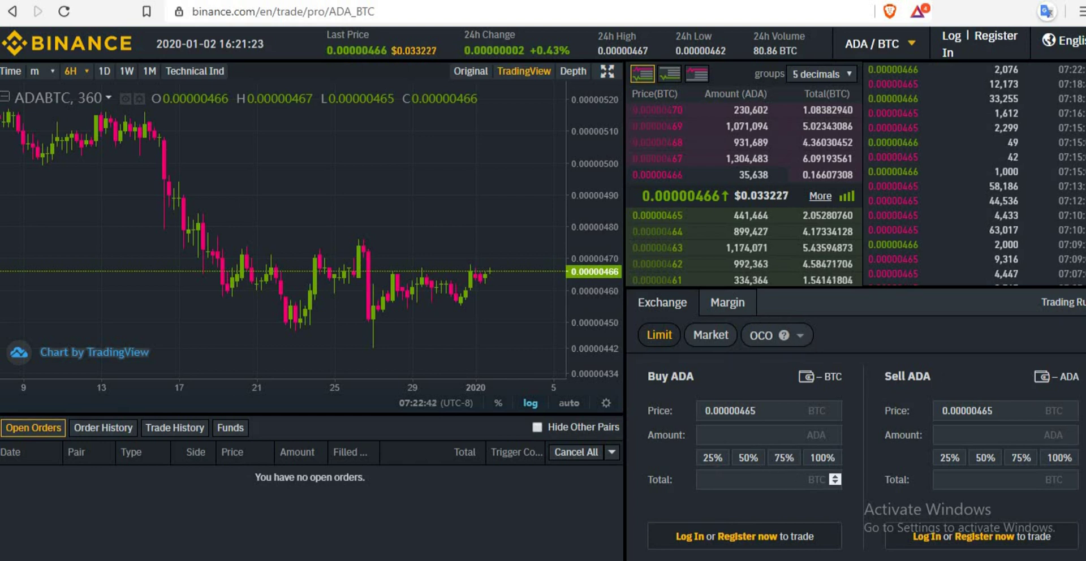
{"action": "left_click", "coordinate": [801, 337]}
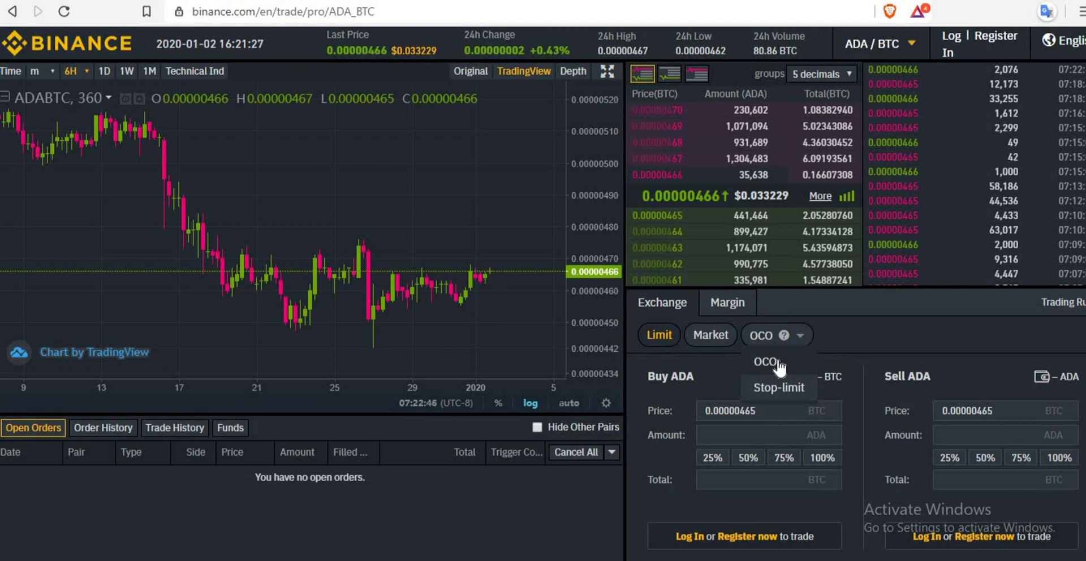
{"action": "left_click", "coordinate": [813, 356]}
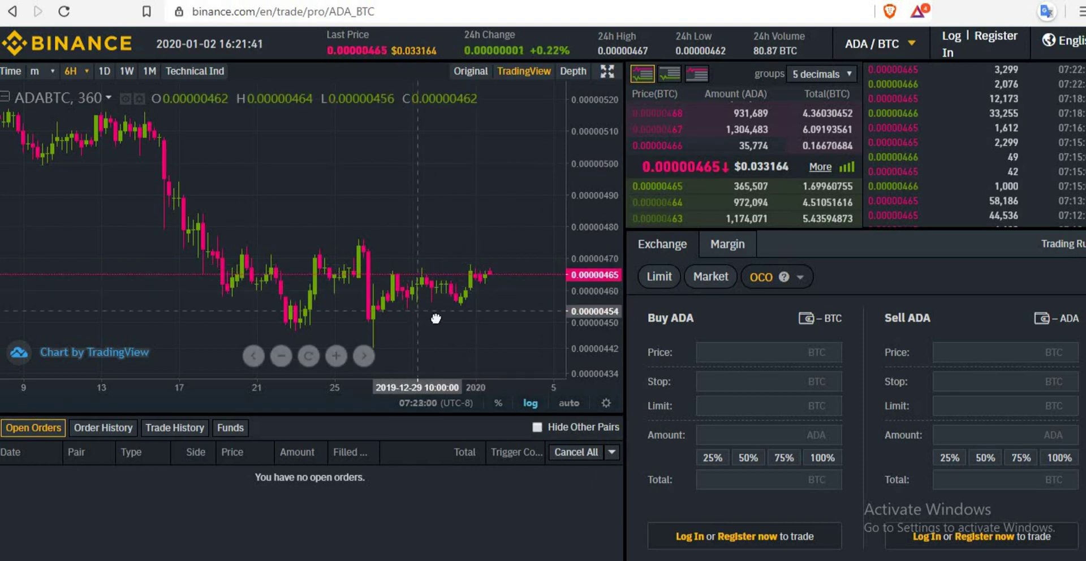
{"action": "scroll", "coordinate": [436, 315], "scroll_direction": "right", "scroll_amount": 3}
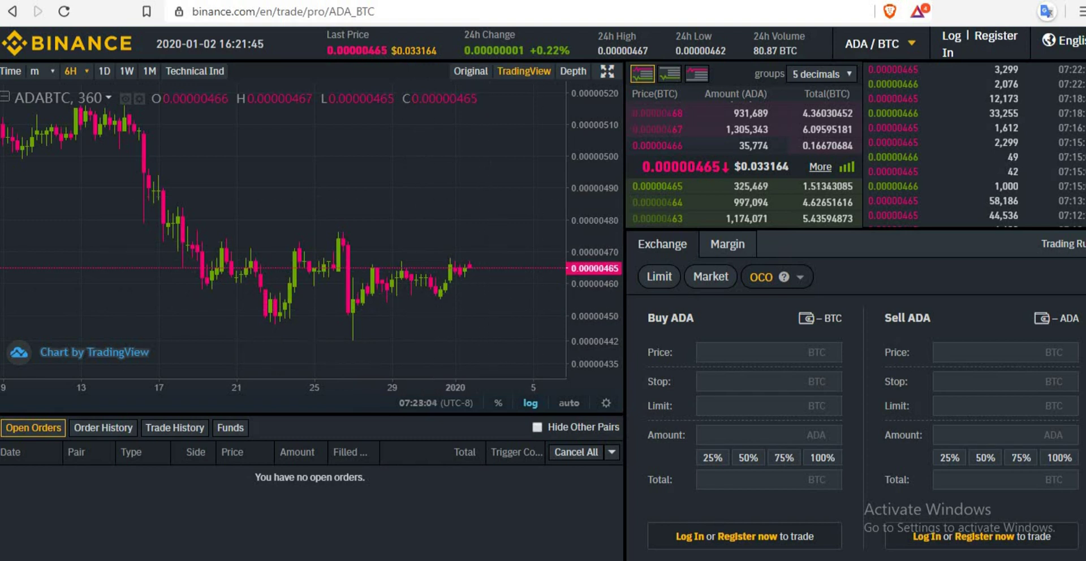
- Switch back to the 3Commas Smart Trade page and remove the yellow horizontal line from the price chart
{"action": "left_click", "coordinate": [679, 0]}
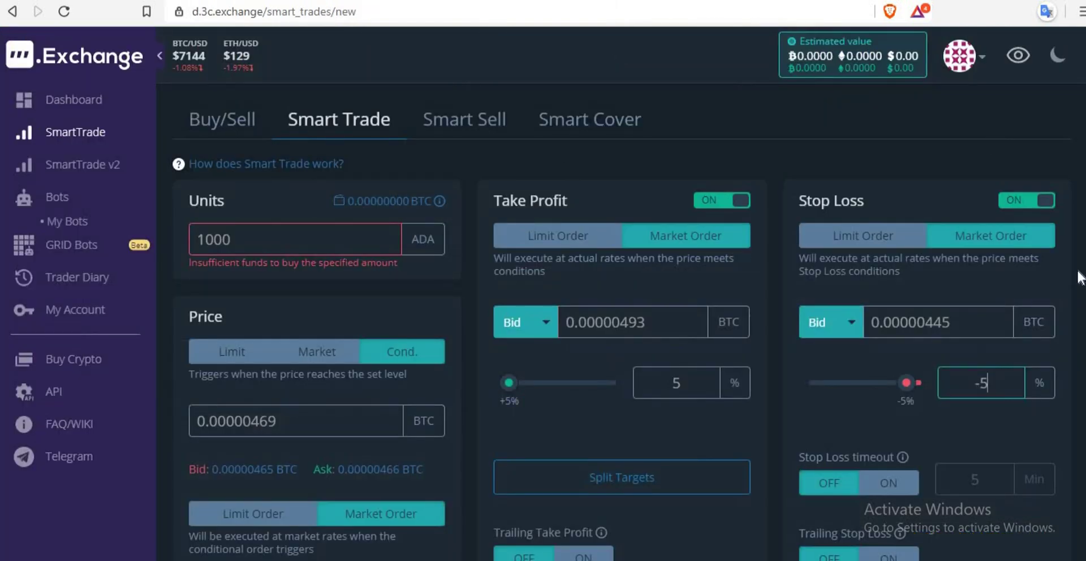
{"action": "scroll", "coordinate": [547, 301], "scroll_direction": "up", "scroll_amount": 8}
{"action": "scroll", "coordinate": [547, 300], "scroll_direction": "down", "scroll_amount": 1}
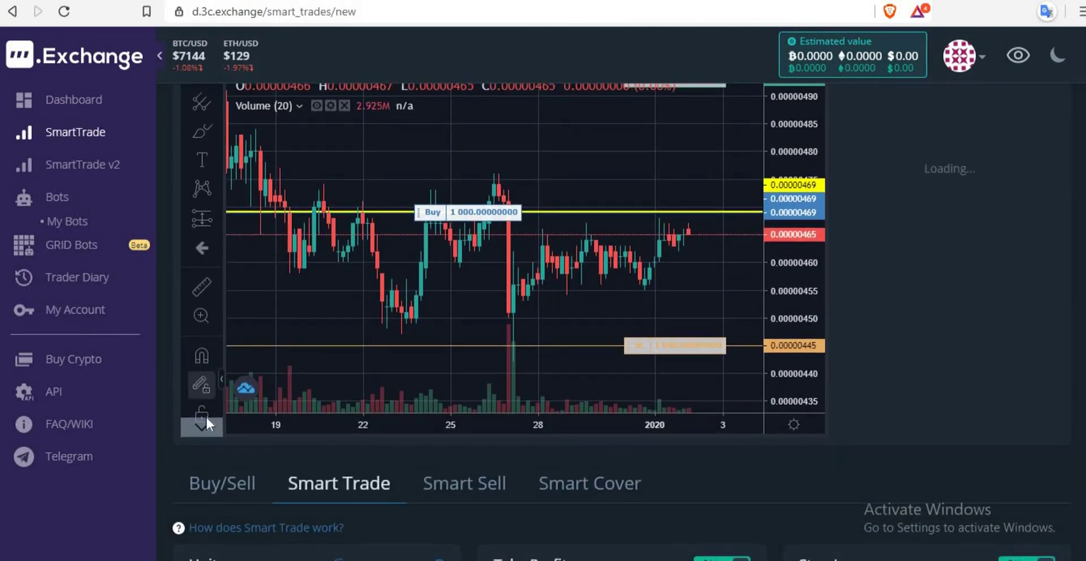
{"action": "left_click", "coordinate": [204, 428]}
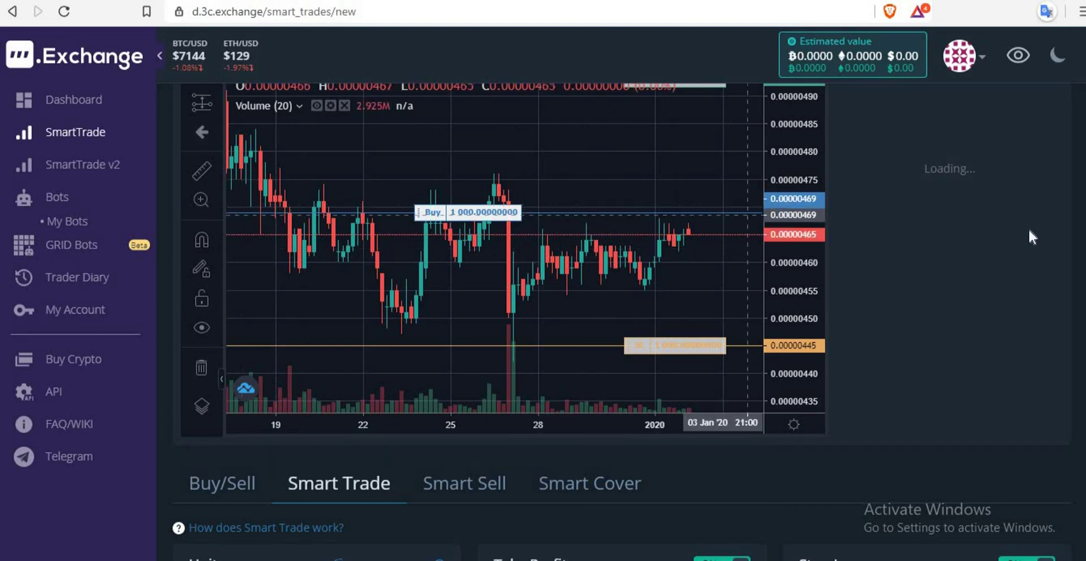
- Draw an upward-curving brush stroke above the latest candles, colour it yellow and delete it
{"action": "scroll", "coordinate": [1028, 228], "scroll_direction": "up", "scroll_amount": 1}
{"action": "scroll", "coordinate": [315, 182], "scroll_direction": "up", "scroll_amount": 1}
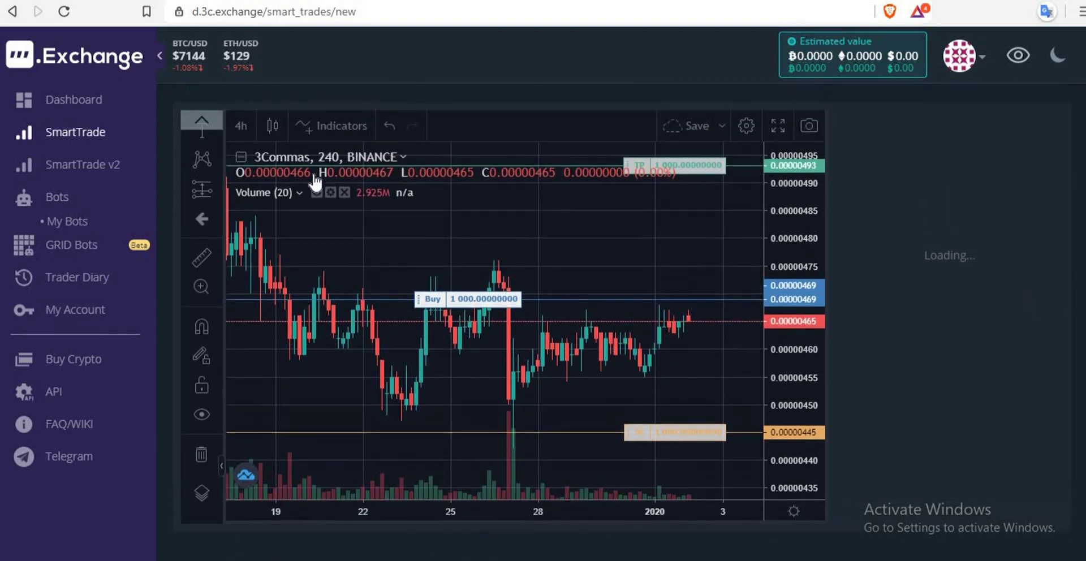
{"action": "left_click", "coordinate": [213, 113]}
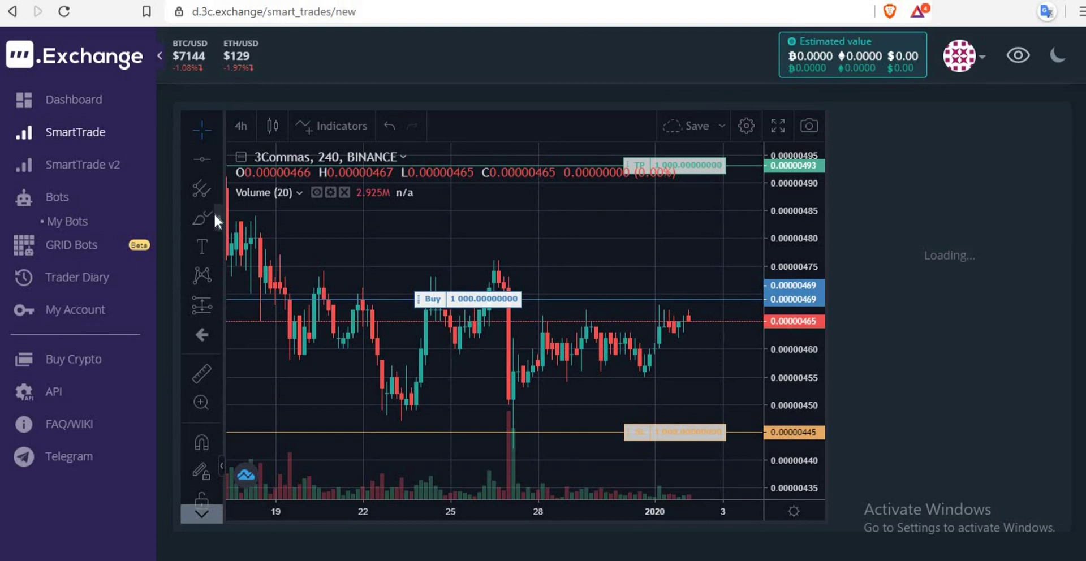
{"action": "left_click", "coordinate": [219, 218]}
{"action": "left_click", "coordinate": [256, 212]}
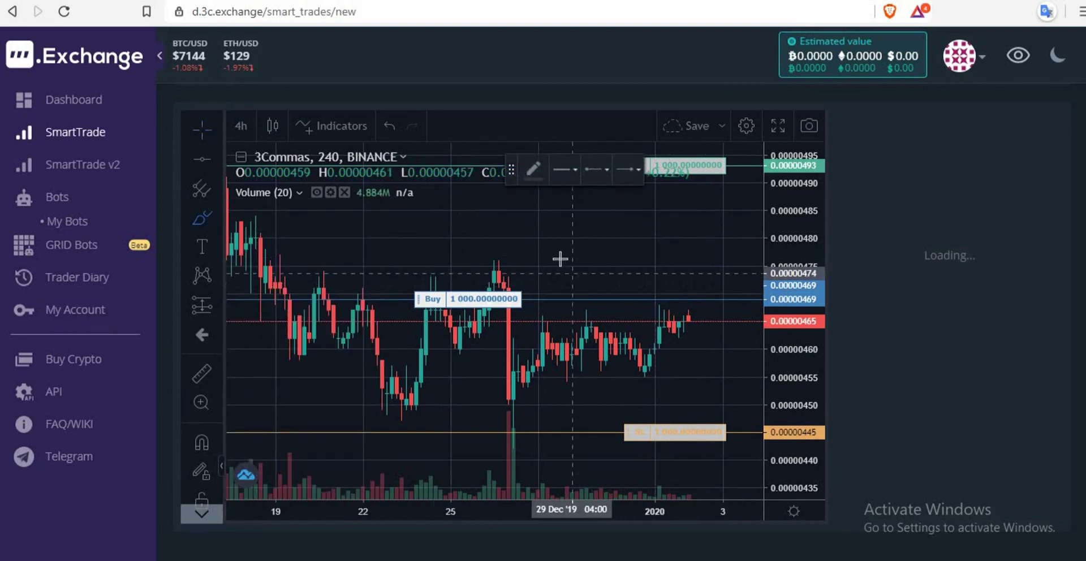
{"action": "mouse_move", "coordinate": [558, 263]}
{"action": "left_mouse_down"}
{"action": "mouse_move", "coordinate": [601, 274]}
{"action": "mouse_move", "coordinate": [646, 199]}
{"action": "left_mouse_up"}
{"action": "left_click", "coordinate": [527, 168]}
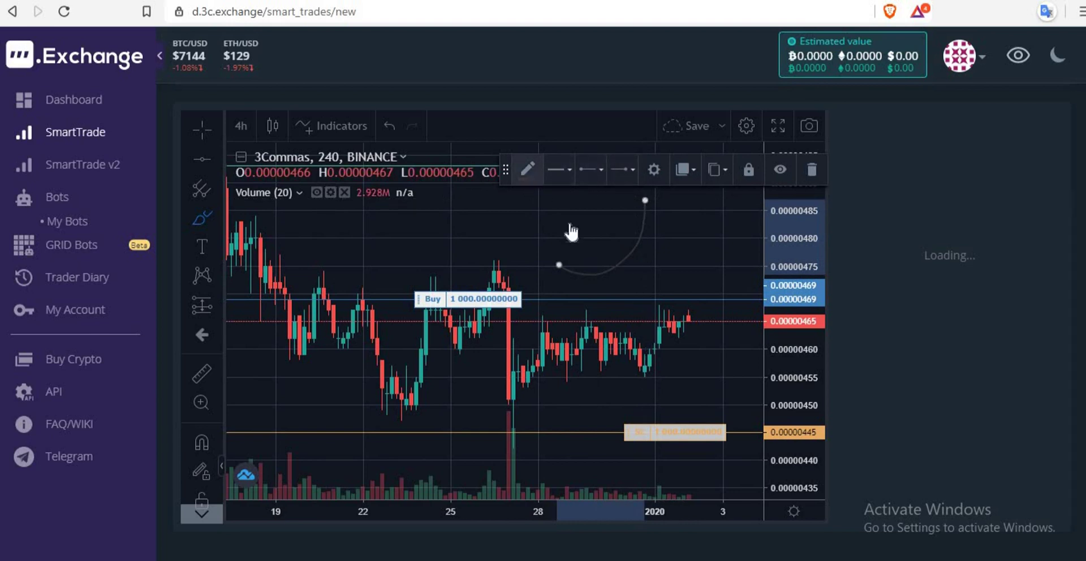
{"action": "left_click", "coordinate": [566, 218]}
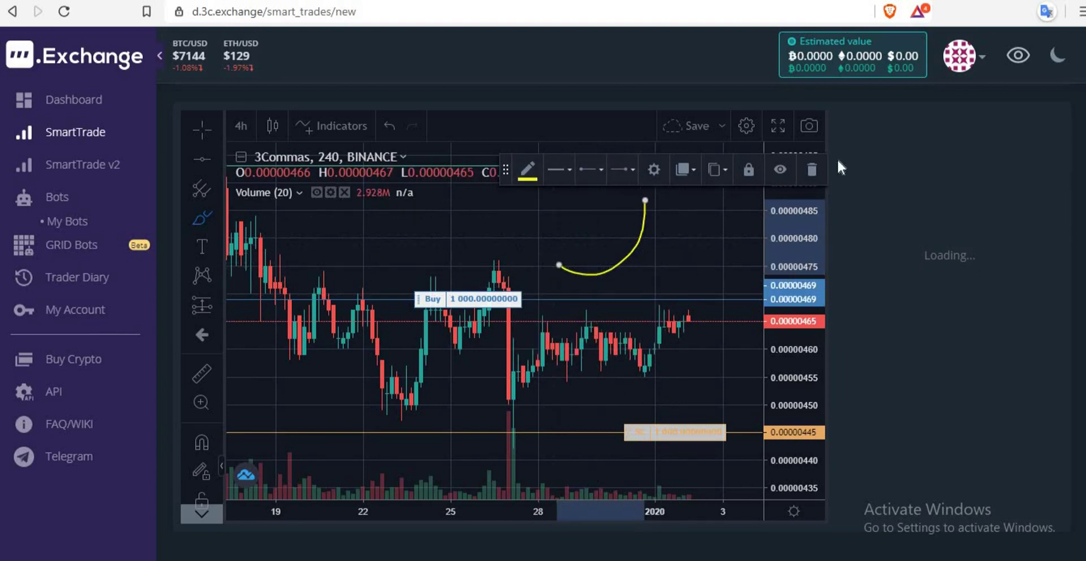
{"action": "left_click", "coordinate": [810, 172]}
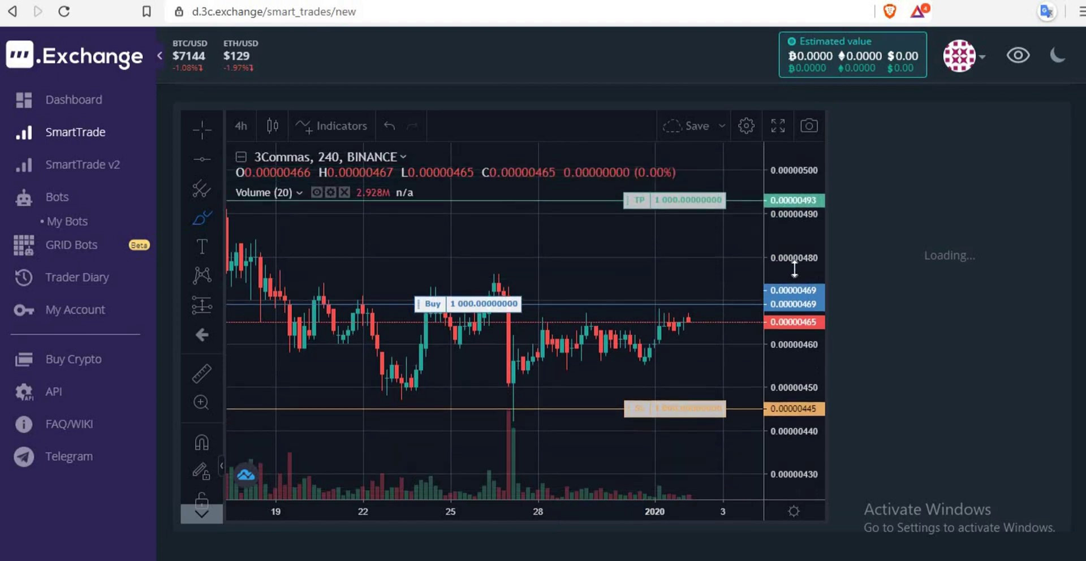
- Place a horizontal line on the chart above the buy level and delete it
{"action": "left_click", "coordinate": [198, 161]}
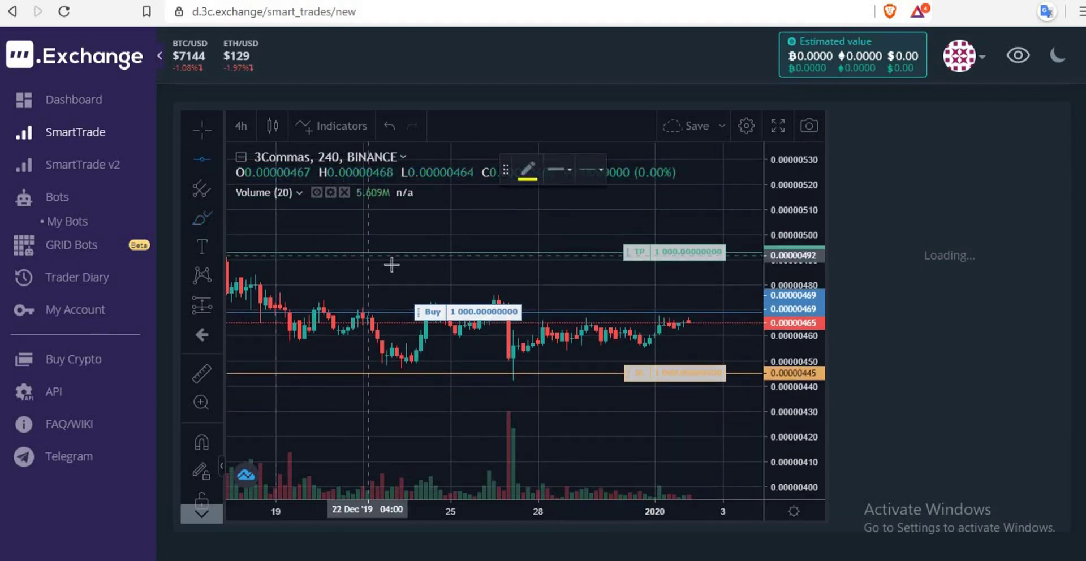
{"action": "left_click", "coordinate": [494, 263]}
{"action": "key", "text": "Delete"}
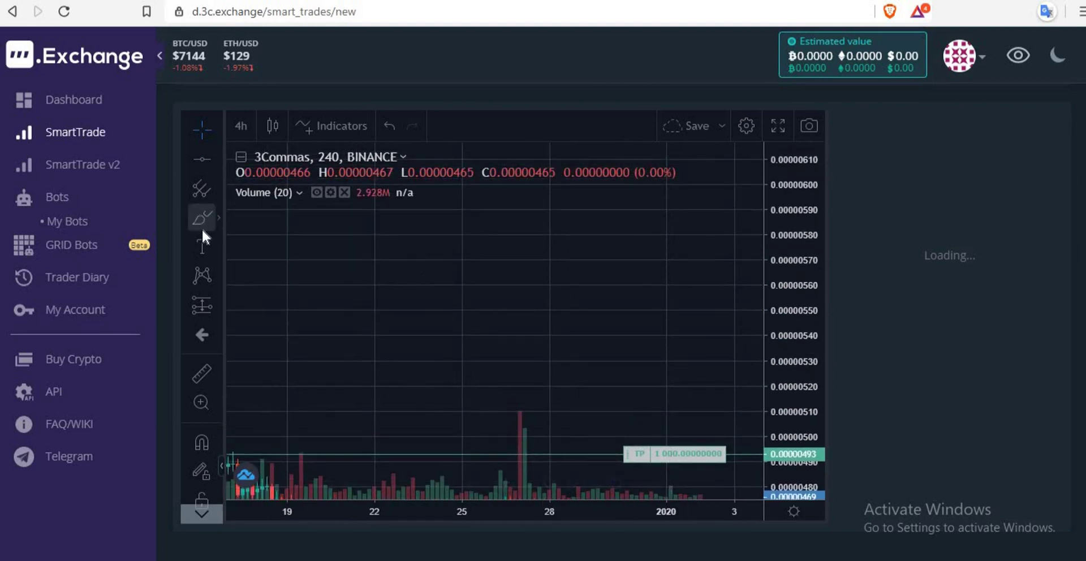
- Brush a four-peak yellow wave across the empty chart area and mark its peaks with a thinner orange horizontal line at 0.00000559
{"action": "mouse_move", "coordinate": [421, 337]}
{"action": "left_mouse_down"}
{"action": "mouse_move", "coordinate": [432, 286]}
{"action": "mouse_move", "coordinate": [478, 362]}
{"action": "mouse_move", "coordinate": [489, 293]}
{"action": "mouse_move", "coordinate": [538, 361]}
{"action": "left_mouse_up"}
{"action": "mouse_move", "coordinate": [542, 294]}
{"action": "left_mouse_down"}
{"action": "mouse_move", "coordinate": [572, 310]}
{"action": "mouse_move", "coordinate": [586, 344]}
{"action": "mouse_move", "coordinate": [615, 320]}
{"action": "mouse_move", "coordinate": [614, 288]}
{"action": "mouse_move", "coordinate": [635, 309]}
{"action": "mouse_move", "coordinate": [650, 357]}
{"action": "mouse_move", "coordinate": [666, 290]}
{"action": "left_mouse_up"}
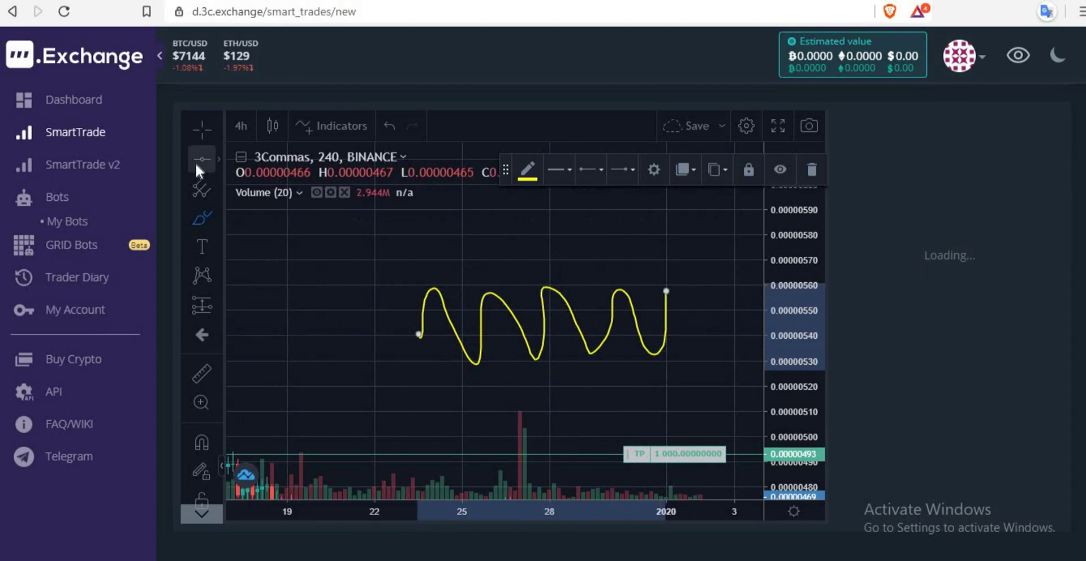
{"action": "left_click", "coordinate": [400, 288]}
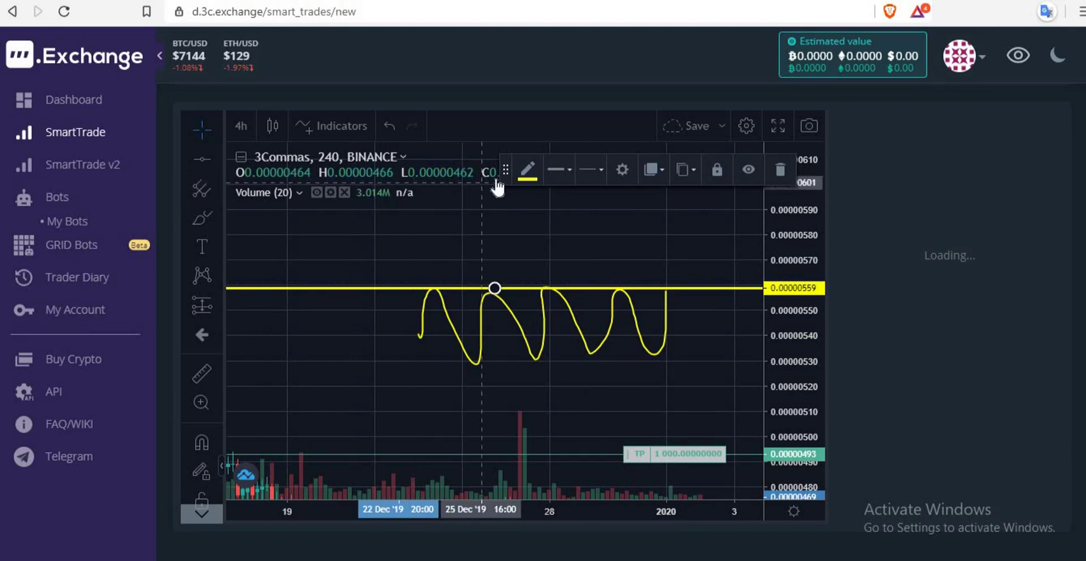
{"action": "left_click", "coordinate": [527, 169]}
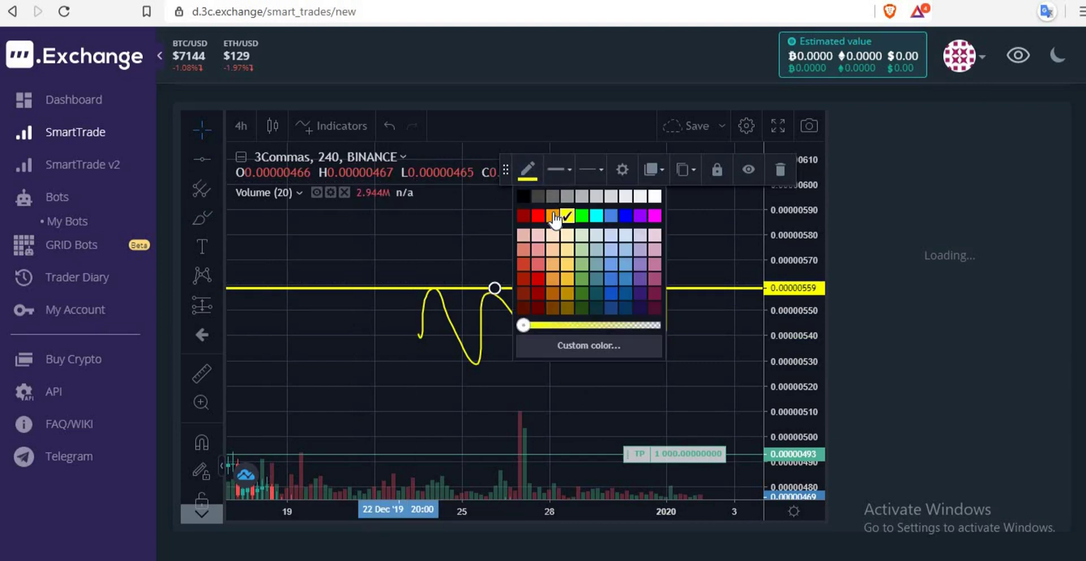
{"action": "left_click", "coordinate": [554, 217]}
{"action": "left_click", "coordinate": [555, 171]}
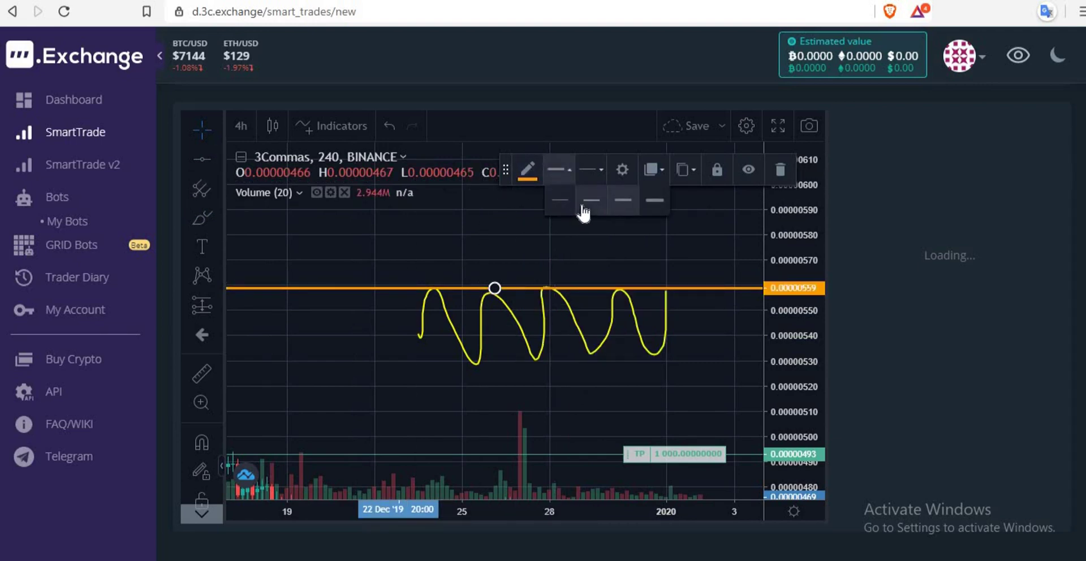
{"action": "left_click", "coordinate": [582, 204]}
- Place a second orange horizontal line at 0.00000529 along the wave's troughs
{"action": "left_click", "coordinate": [204, 159]}
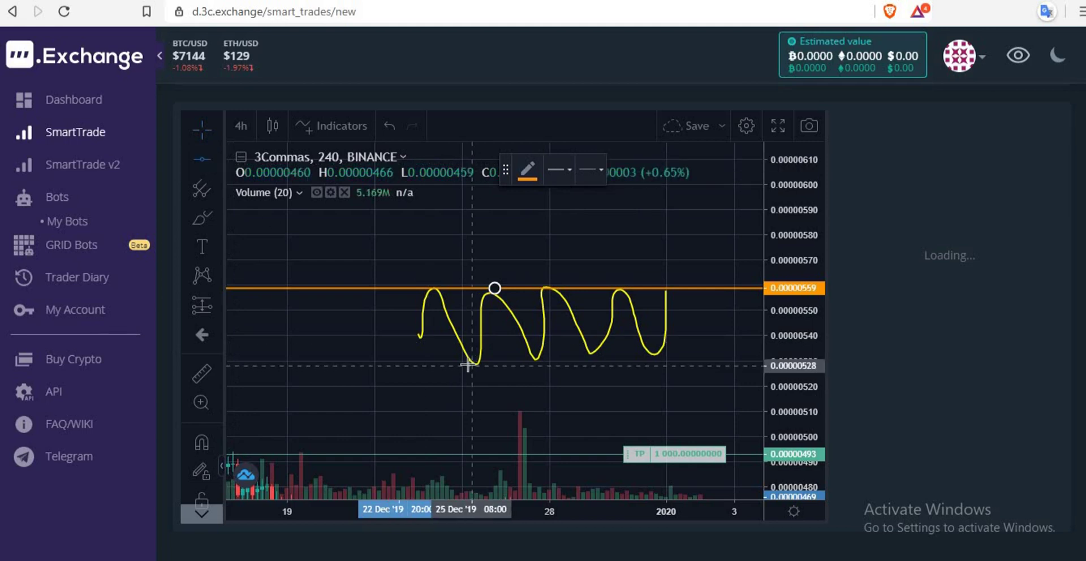
{"action": "left_click", "coordinate": [468, 362]}
{"action": "left_click_drag", "start_coordinate": [534, 375], "coordinate": [516, 358]}
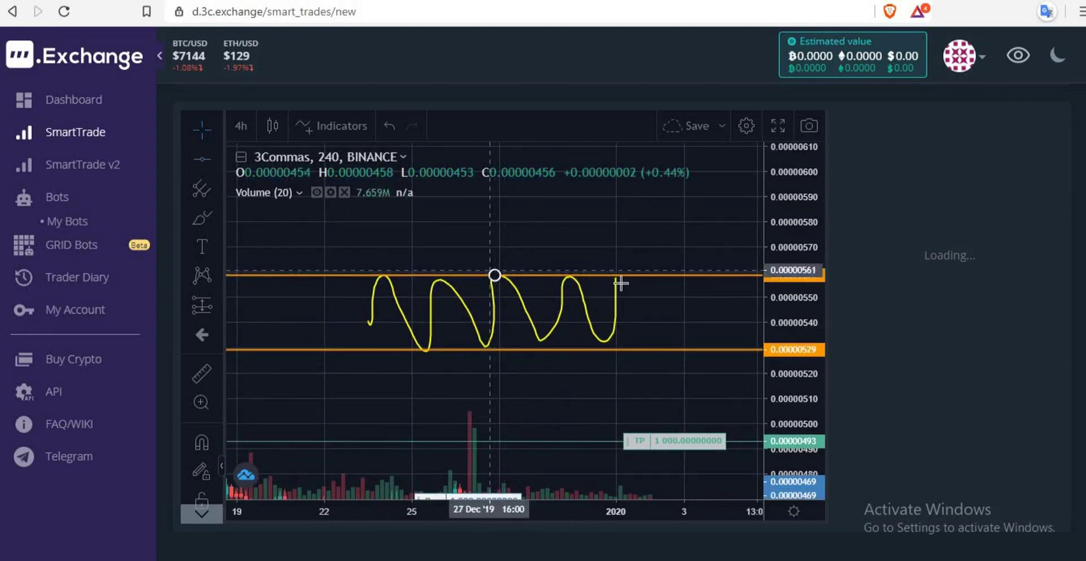
{"action": "left_click_drag", "start_coordinate": [813, 397], "coordinate": [663, 346]}
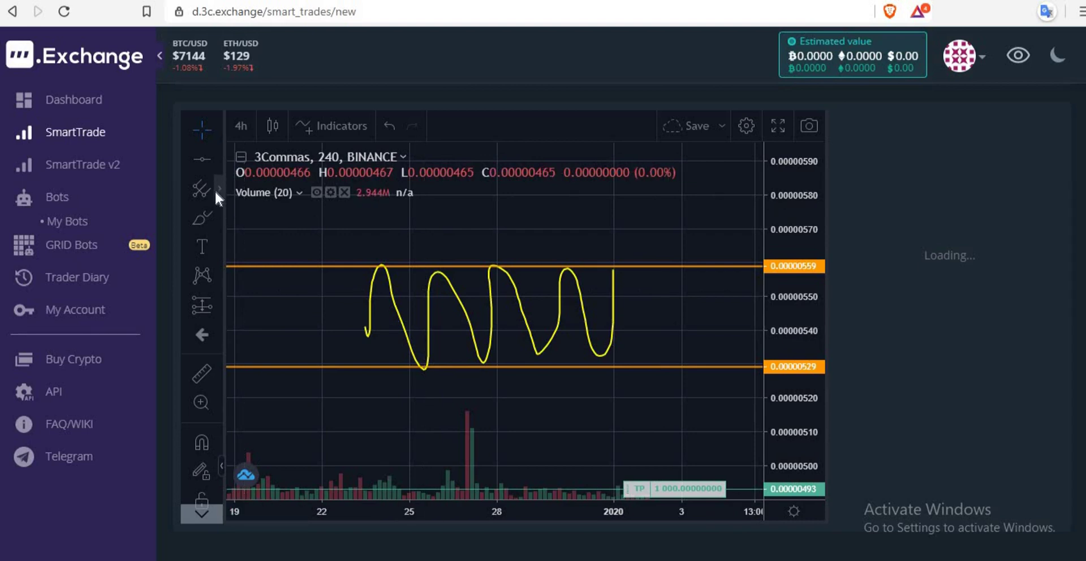
- Brush a breakout curve with a flat loop above the upper line, a loop near the lower line, and a dip-and-rebound path
{"action": "left_click", "coordinate": [202, 217]}
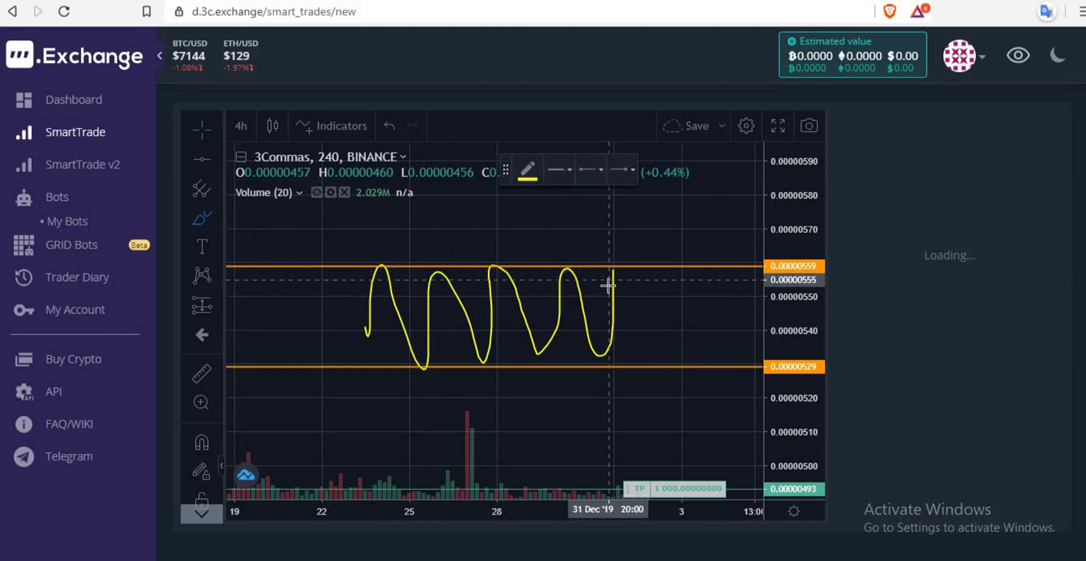
{"action": "mouse_move", "coordinate": [616, 253]}
{"action": "left_mouse_down"}
{"action": "mouse_move", "coordinate": [657, 253]}
{"action": "mouse_move", "coordinate": [619, 260]}
{"action": "mouse_move", "coordinate": [640, 262]}
{"action": "mouse_move", "coordinate": [653, 205]}
{"action": "left_mouse_up"}
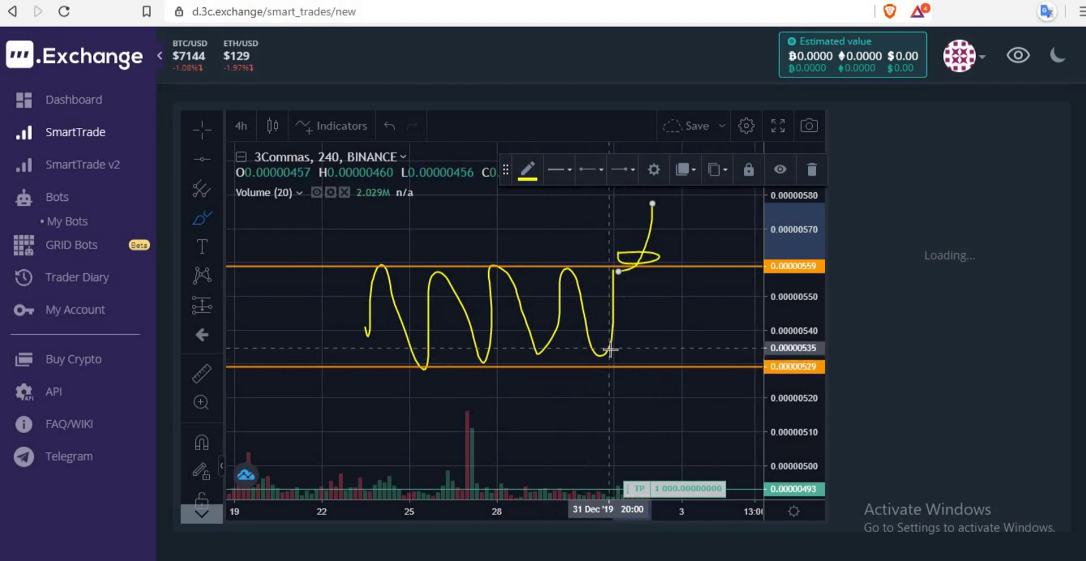
{"action": "mouse_move", "coordinate": [642, 350]}
{"action": "left_mouse_down"}
{"action": "mouse_move", "coordinate": [671, 356]}
{"action": "mouse_move", "coordinate": [611, 362]}
{"action": "mouse_move", "coordinate": [609, 352]}
{"action": "left_mouse_up"}
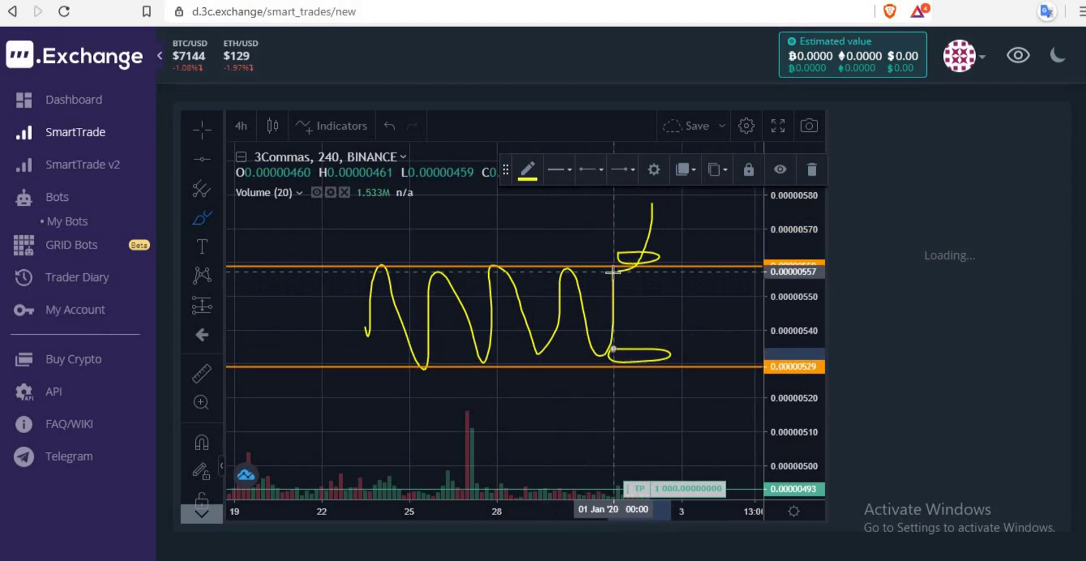
{"action": "mouse_move", "coordinate": [630, 278]}
{"action": "left_mouse_down"}
{"action": "mouse_move", "coordinate": [643, 347]}
{"action": "mouse_move", "coordinate": [667, 354]}
{"action": "mouse_move", "coordinate": [691, 211]}
{"action": "left_mouse_up"}
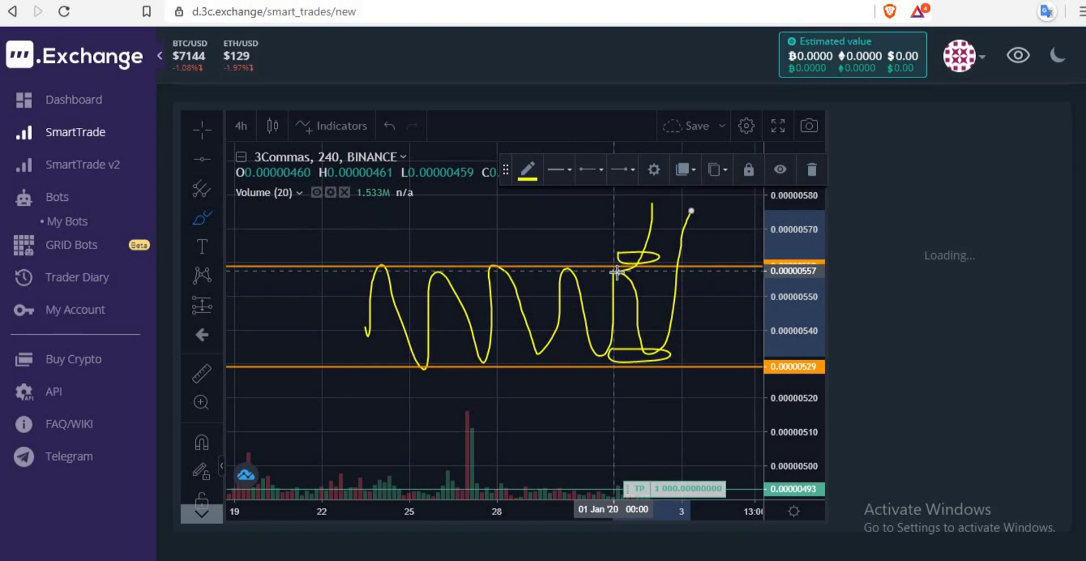
- Delete the dip-and-rebound path, the breakout curve and both flat loops, keeping the wave and its two orange lines
{"action": "left_click", "coordinate": [817, 176]}
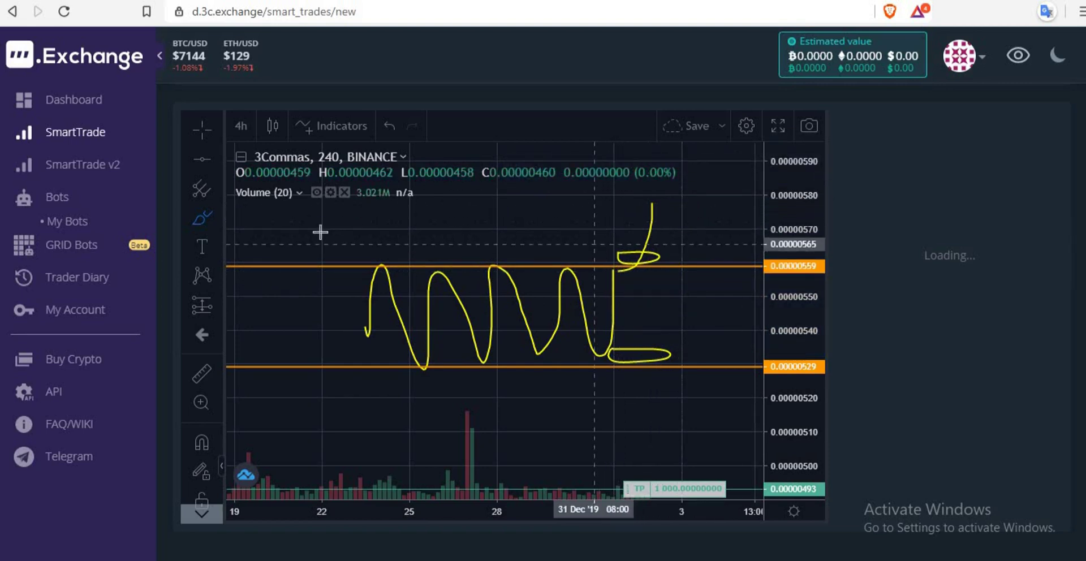
{"action": "left_click", "coordinate": [203, 159]}
{"action": "left_click", "coordinate": [494, 225]}
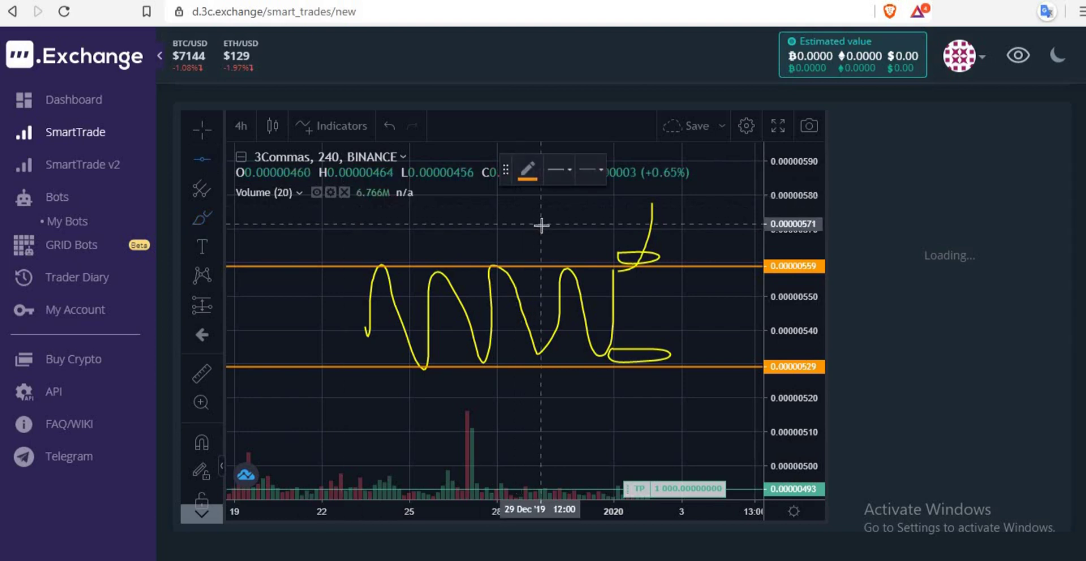
{"action": "left_click", "coordinate": [650, 245]}
{"action": "key", "text": "Delete"}
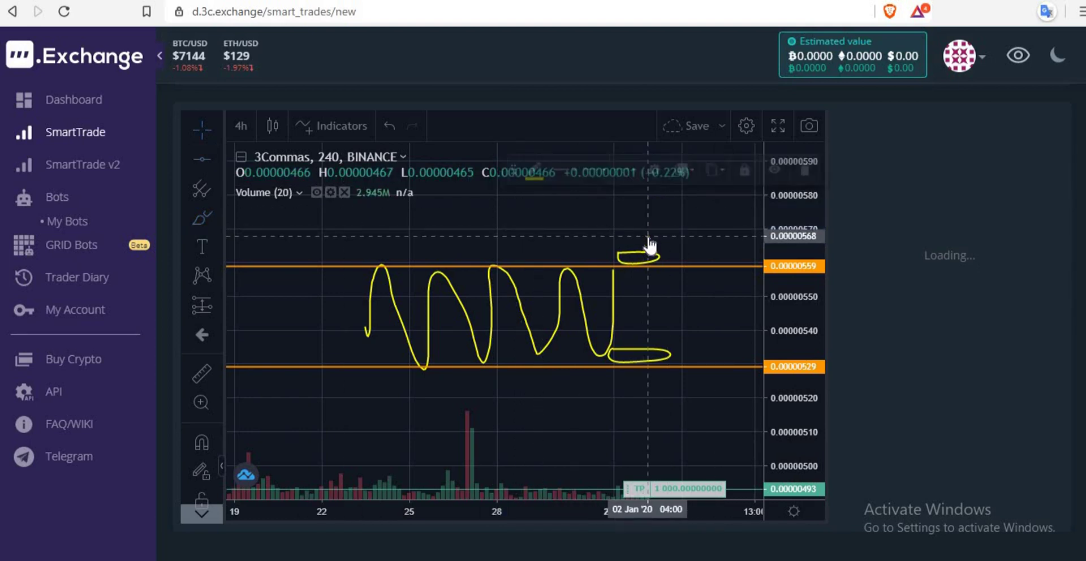
{"action": "left_click", "coordinate": [647, 259]}
{"action": "key", "text": "Delete"}
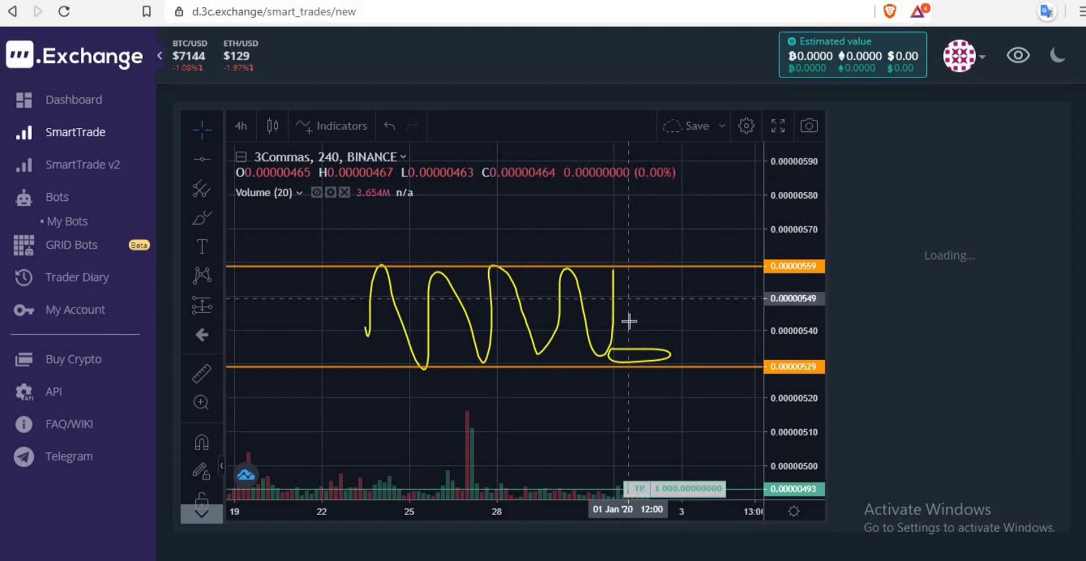
{"action": "left_click", "coordinate": [638, 359]}
{"action": "key", "text": "Delete"}
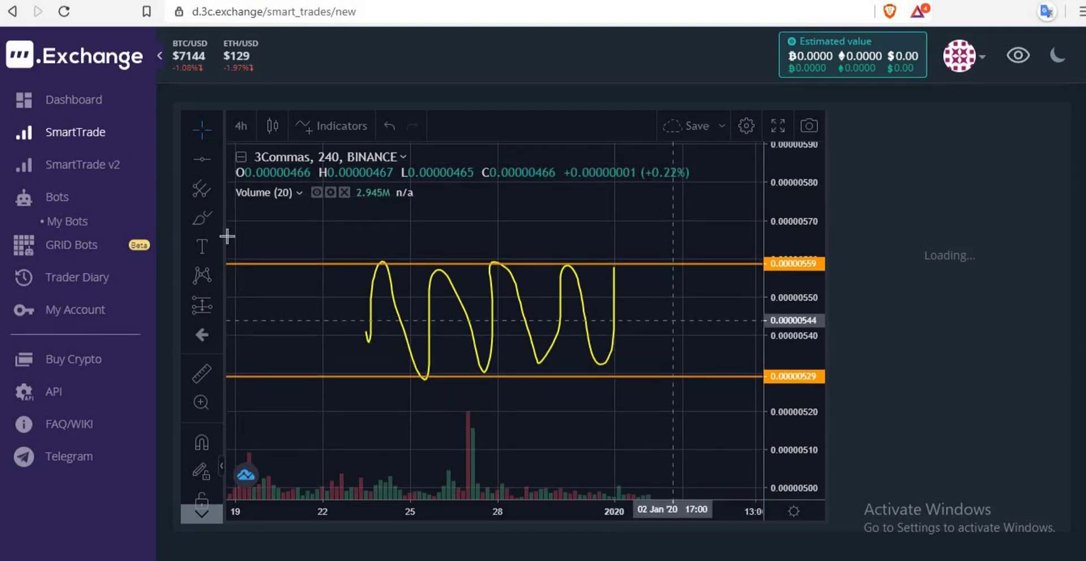
- Brush a buy path near the lower line, a rise to a loop at the upper line, and a fall through a loop below the lower line
{"action": "left_click", "coordinate": [204, 217]}
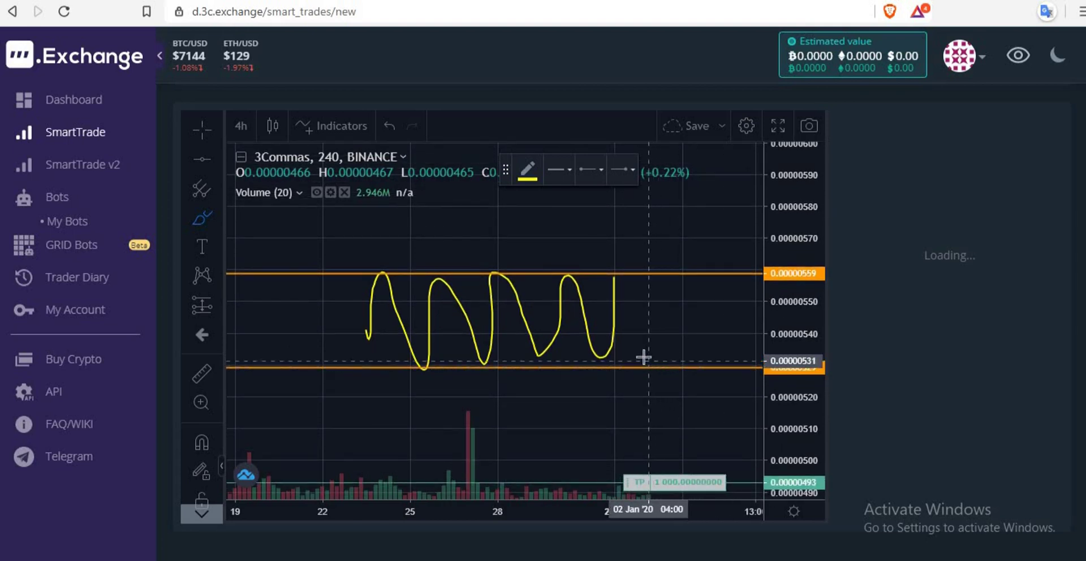
{"action": "left_click", "coordinate": [611, 355]}
{"action": "left_click_drag", "start_coordinate": [619, 351], "coordinate": [707, 360]}
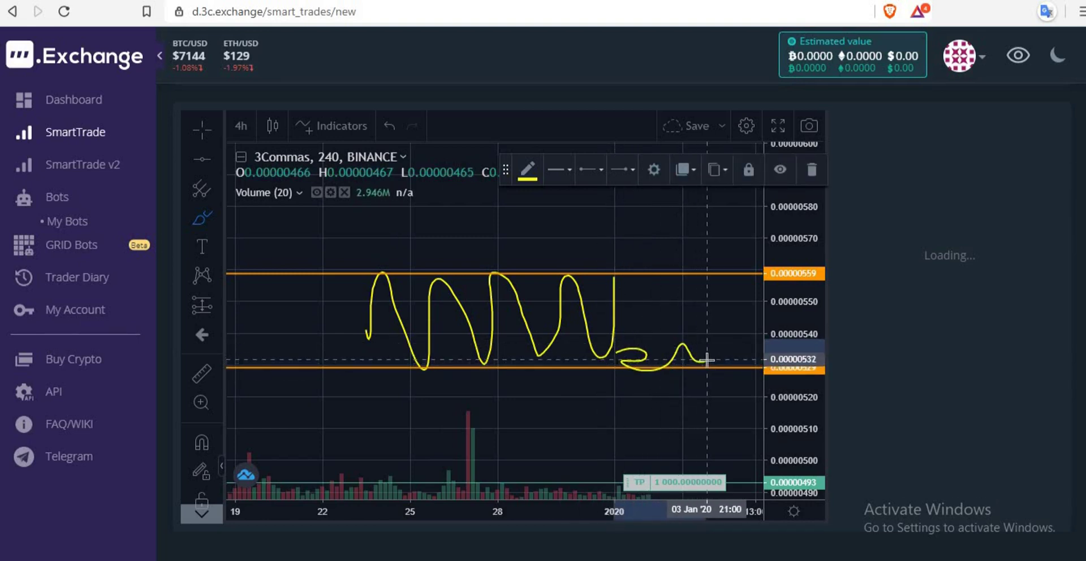
{"action": "mouse_move", "coordinate": [715, 272]}
{"action": "left_mouse_down"}
{"action": "mouse_move", "coordinate": [693, 284]}
{"action": "mouse_move", "coordinate": [734, 291]}
{"action": "mouse_move", "coordinate": [739, 278]}
{"action": "mouse_move", "coordinate": [708, 269]}
{"action": "left_mouse_up"}
{"action": "left_click_drag", "start_coordinate": [701, 361], "coordinate": [721, 267]}
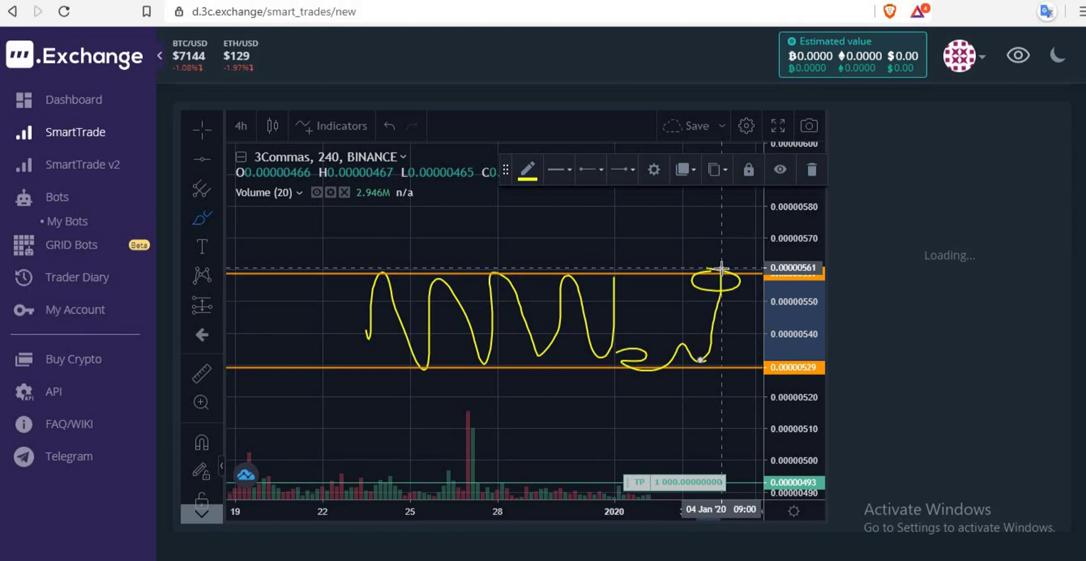
{"action": "left_click_drag", "start_coordinate": [721, 267], "coordinate": [720, 269]}
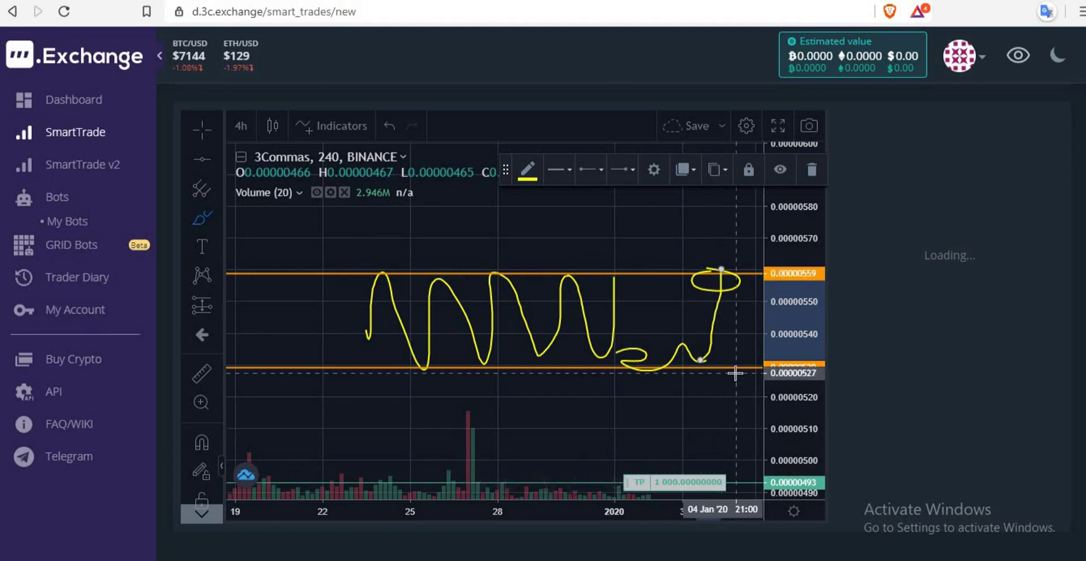
{"action": "mouse_move", "coordinate": [731, 372]}
{"action": "left_mouse_down"}
{"action": "mouse_move", "coordinate": [698, 373]}
{"action": "mouse_move", "coordinate": [703, 388]}
{"action": "mouse_move", "coordinate": [748, 378]}
{"action": "mouse_move", "coordinate": [711, 371]}
{"action": "mouse_move", "coordinate": [715, 360]}
{"action": "mouse_move", "coordinate": [726, 374]}
{"action": "mouse_move", "coordinate": [726, 441]}
{"action": "left_mouse_up"}
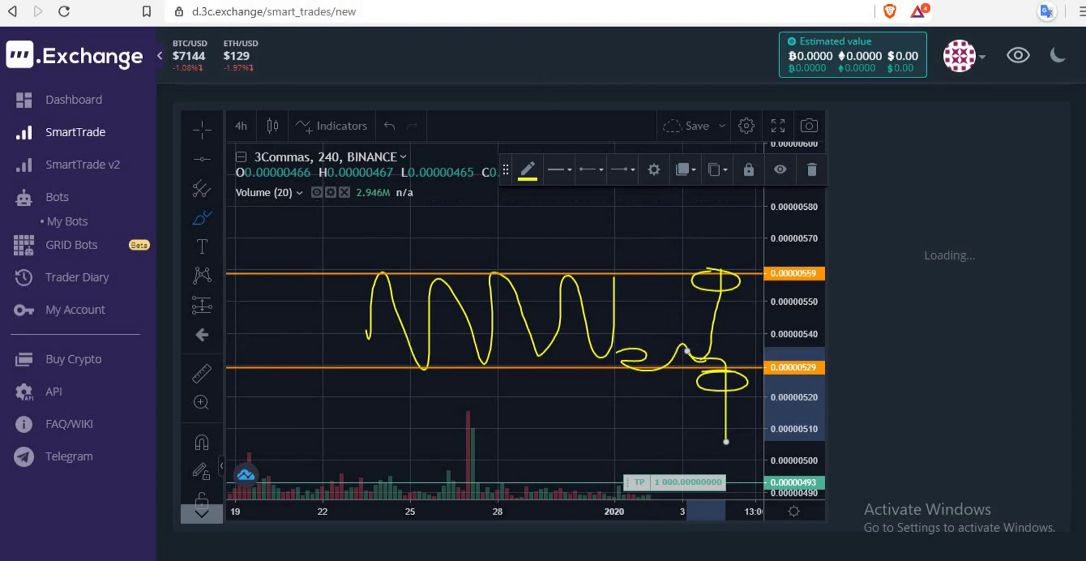
- Switch to the Binance ADA/BTC page, view the Limit order form and return to the OCO order type
{"action": "left_click", "coordinate": [218, 0]}
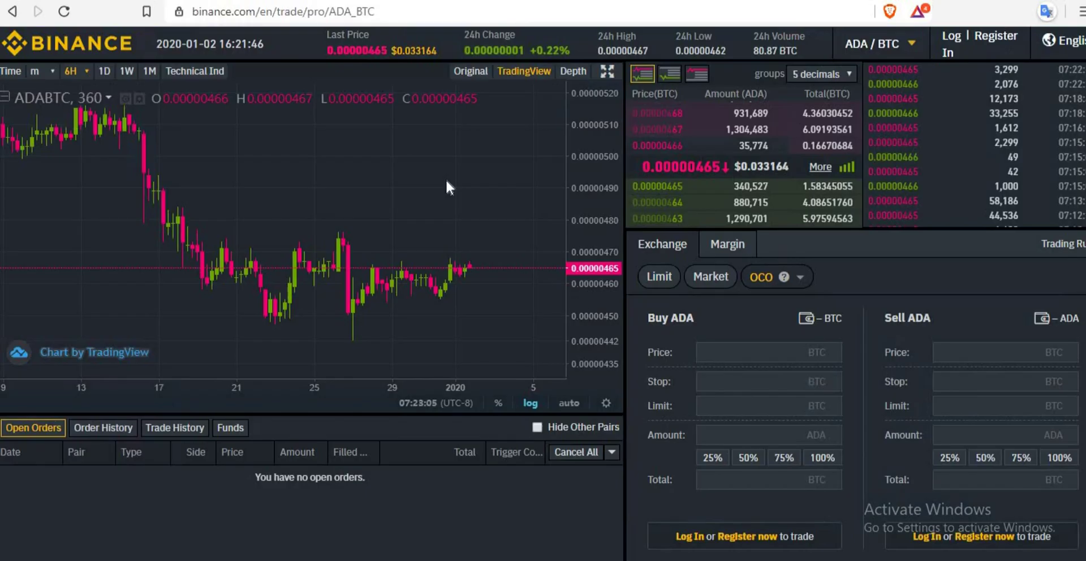
{"action": "left_click", "coordinate": [659, 283]}
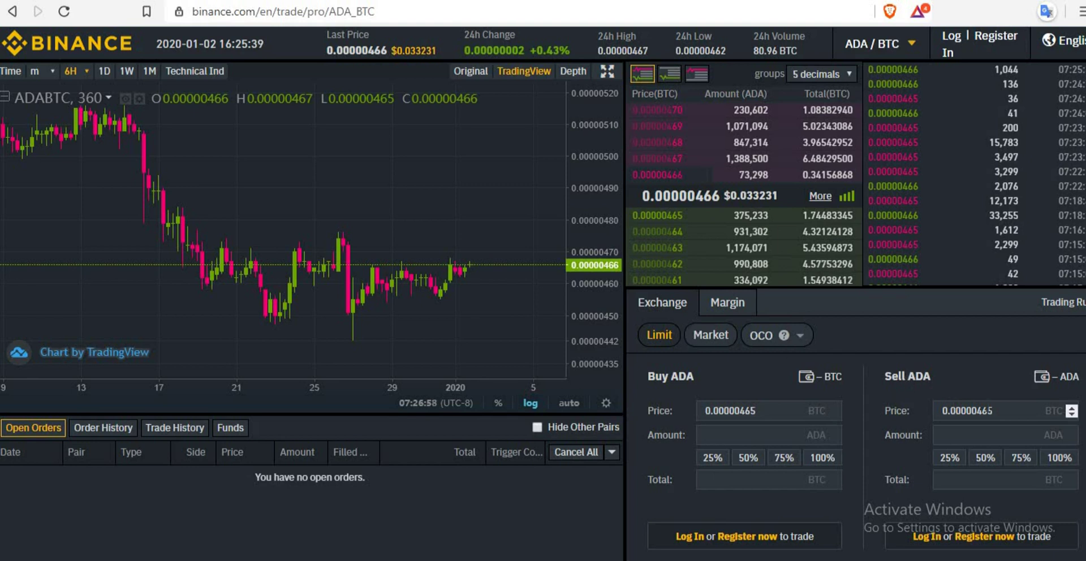
{"action": "left_click", "coordinate": [803, 341]}
{"action": "left_click", "coordinate": [764, 359]}
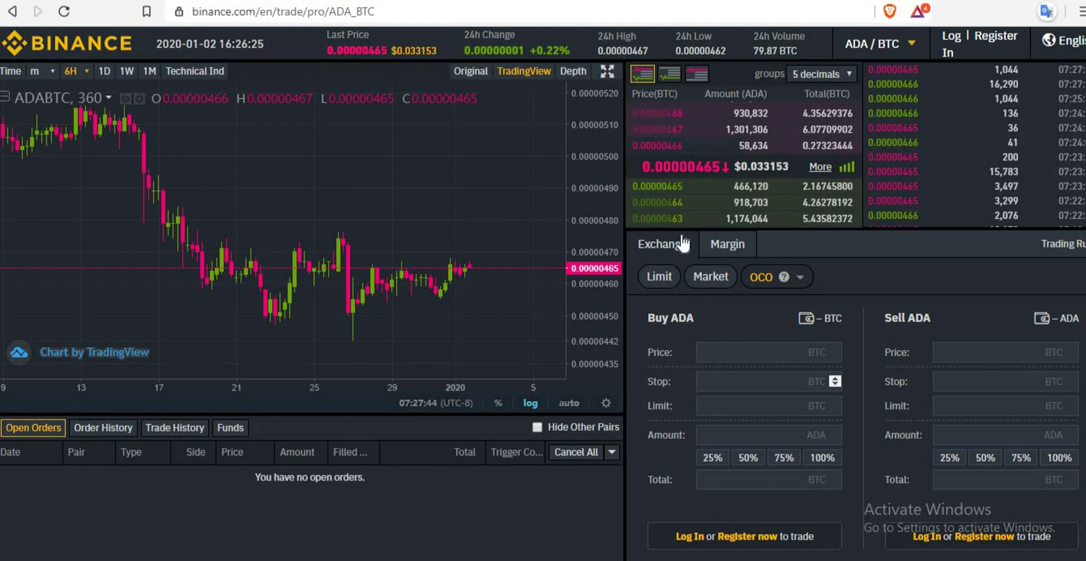
- Prefill the OCO forms with the 0.00000465 order-book price and set Buy ADA to price 0.00000400, stop 0.00000469 and limit 0.00000469
{"action": "left_click", "coordinate": [672, 189]}
{"action": "left_click", "coordinate": [758, 381]}
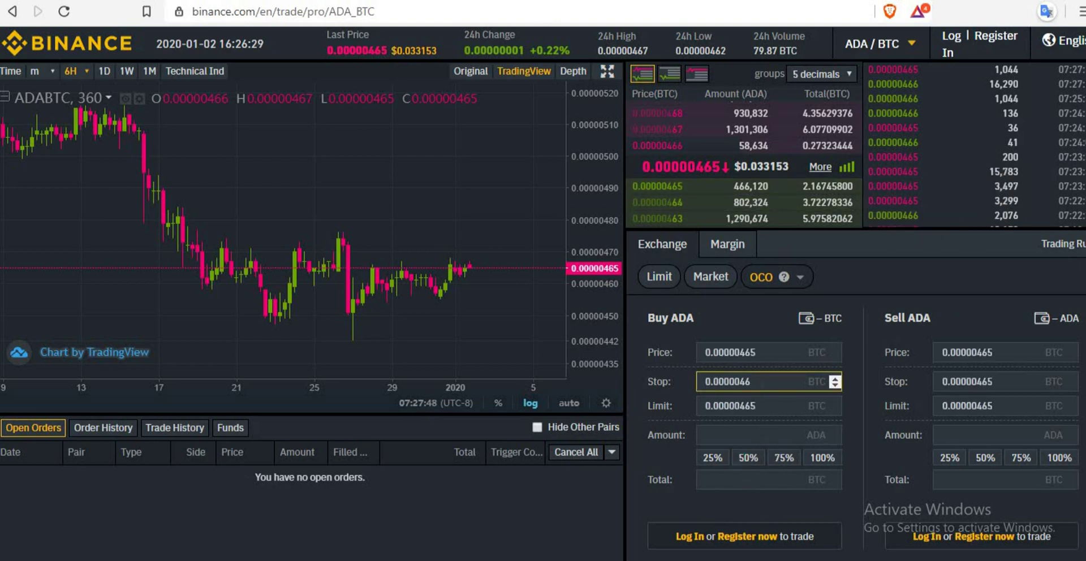
{"action": "left_click", "coordinate": [756, 406]}
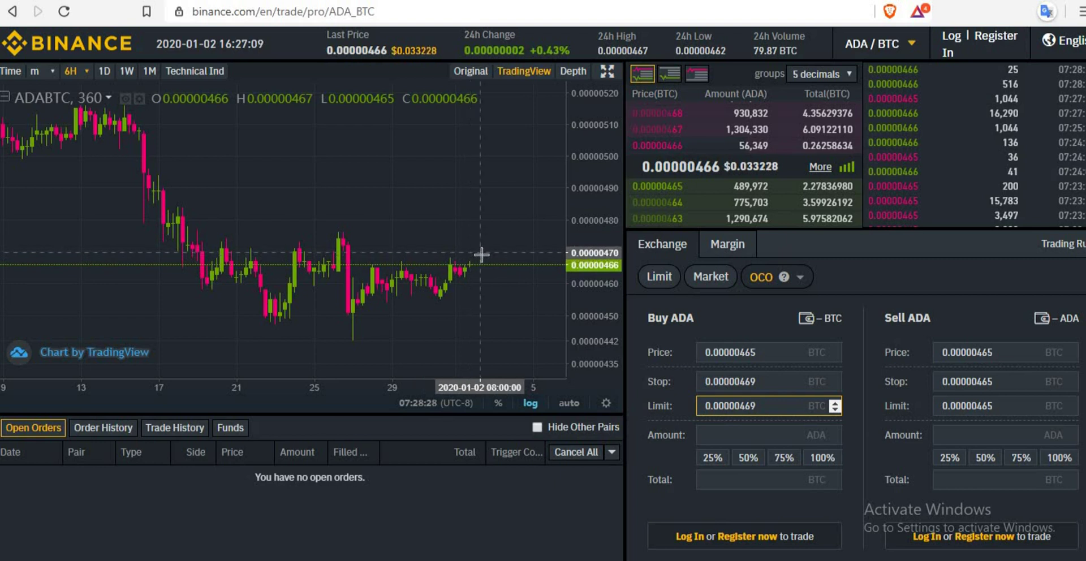
{"action": "left_click", "coordinate": [758, 352]}
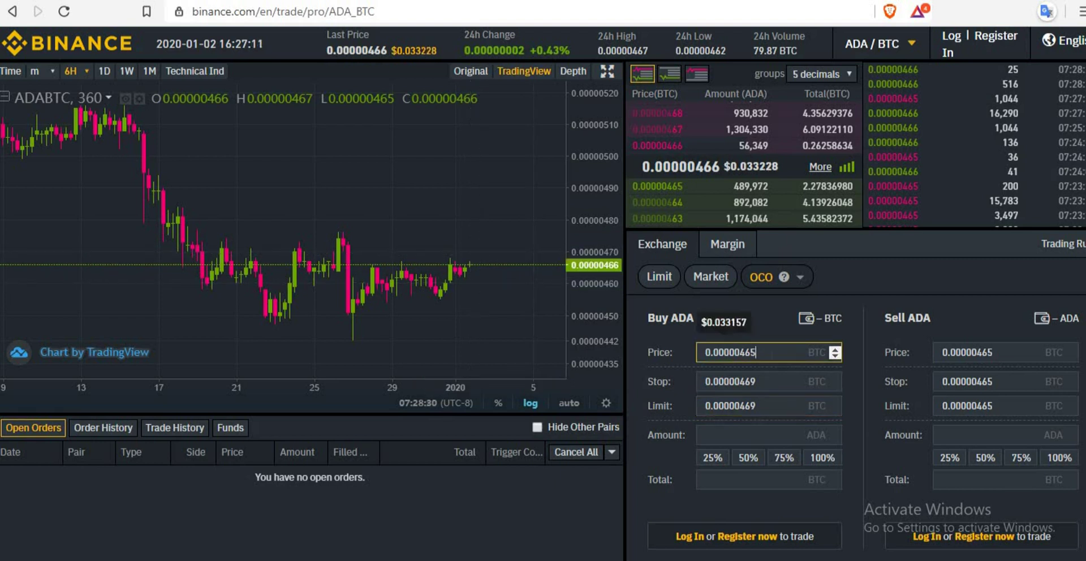
{"action": "key", "text": "BackSpace"}
{"action": "key", "text": "BackSpace"}
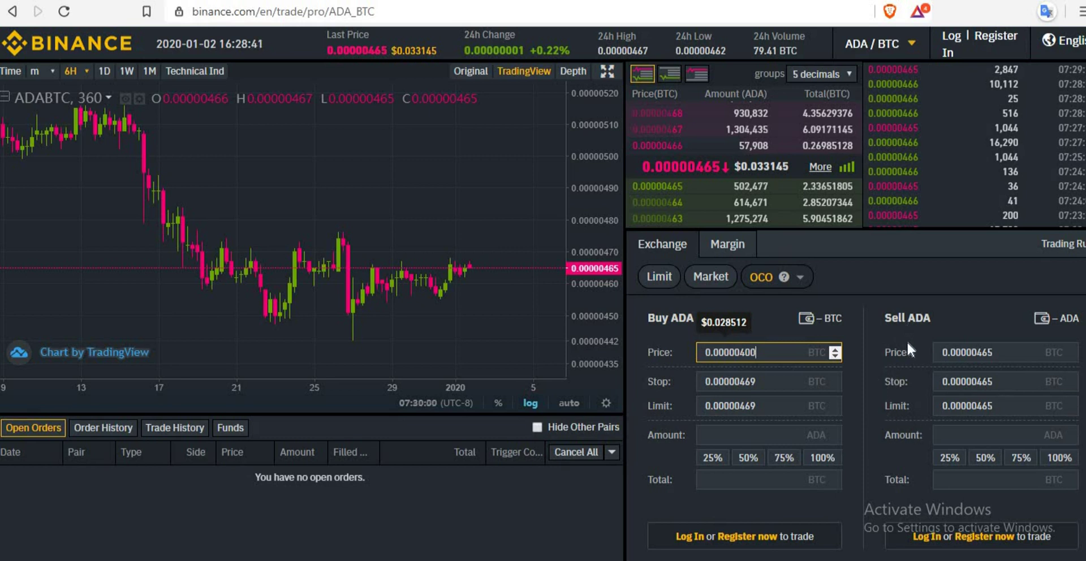
- Show the Limit order form for ADA/BTC again and change the order type back to OCO
{"action": "left_click", "coordinate": [660, 281]}
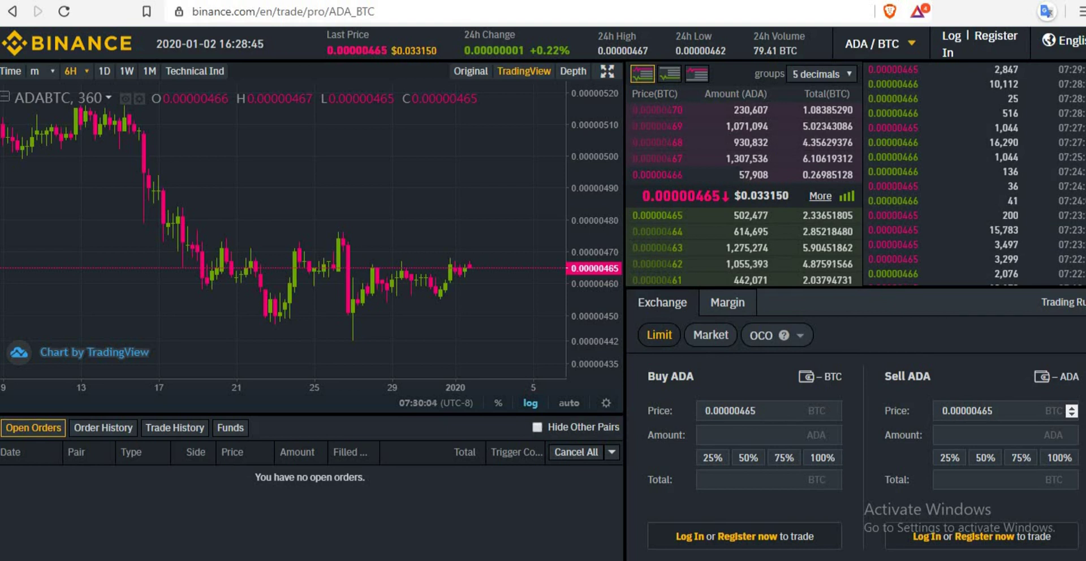
{"action": "left_click", "coordinate": [721, 338]}
{"action": "left_click", "coordinate": [789, 361]}
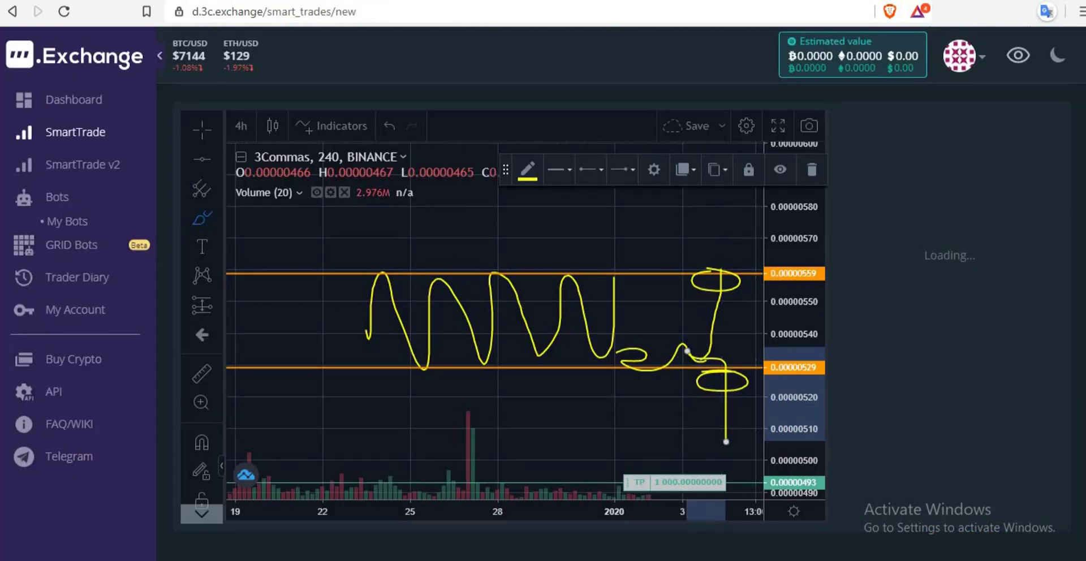
- Check the take profit and stop loss prices on the 3Commas Smart Trade page and return to Binance
{"action": "scroll", "coordinate": [982, 170], "scroll_direction": "down", "scroll_amount": 6}
{"action": "scroll", "coordinate": [621, 322], "scroll_direction": "down", "scroll_amount": 3}
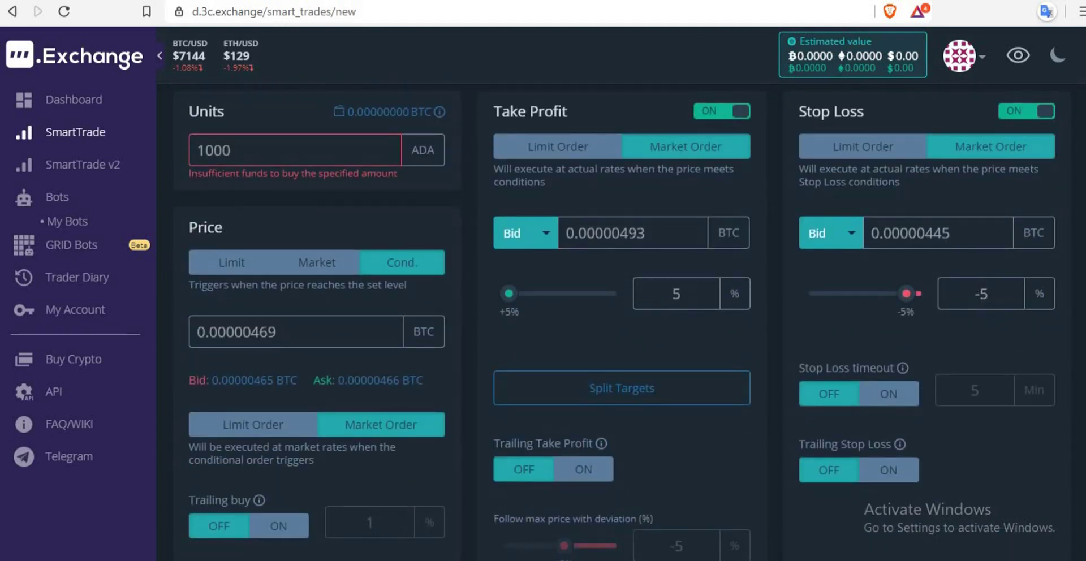
{"action": "key", "text": "ctrl+Tab"}
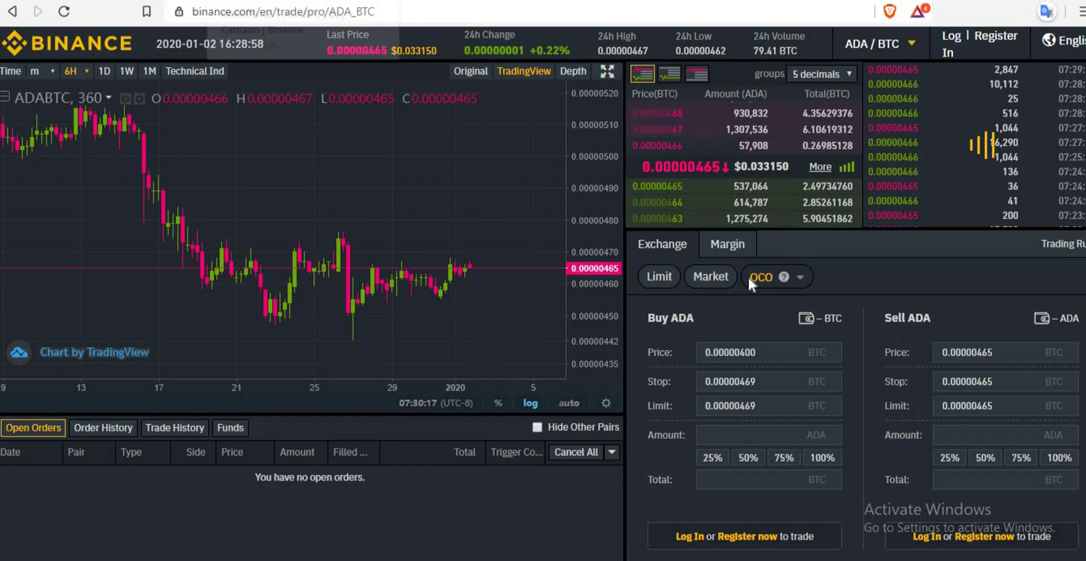
- Set both the stop and the limit of the Sell ADA OCO order to 0.00000445 BTC
{"action": "left_click", "coordinate": [993, 382]}
{"action": "key", "text": "BackSpace"}
{"action": "key", "text": "BackSpace"}
{"action": "type", "text": "45"}
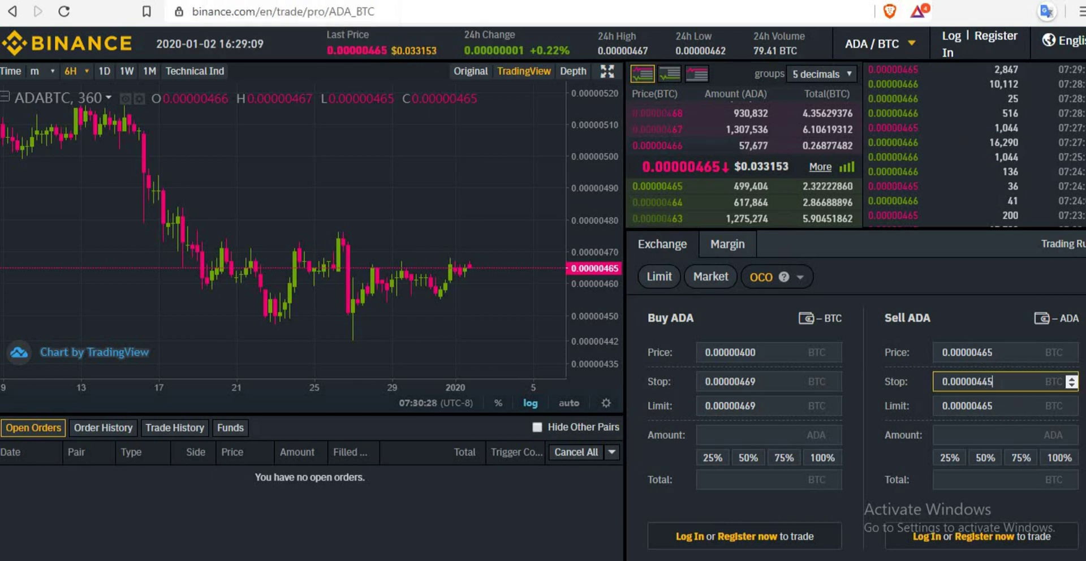
{"action": "left_click", "coordinate": [994, 405]}
{"action": "key", "text": "BackSpace"}
{"action": "key", "text": "BackSpace"}
{"action": "type", "text": "45"}
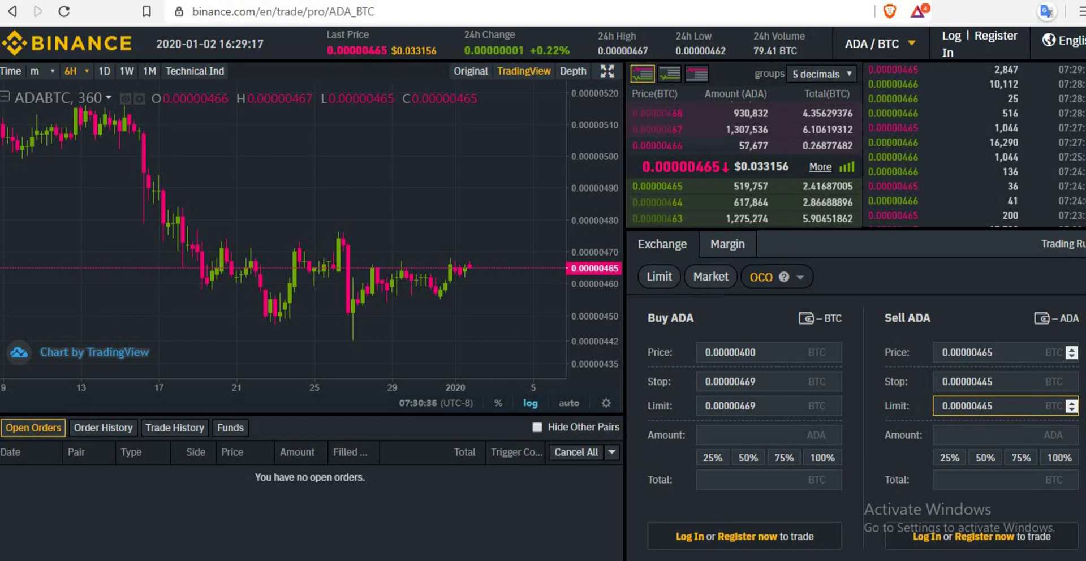
- Set the price of the Sell ADA OCO order to 0.00000493 BTC
{"action": "left_click", "coordinate": [995, 352]}
{"action": "key", "text": "BackSpace"}
{"action": "key", "text": "BackSpace"}
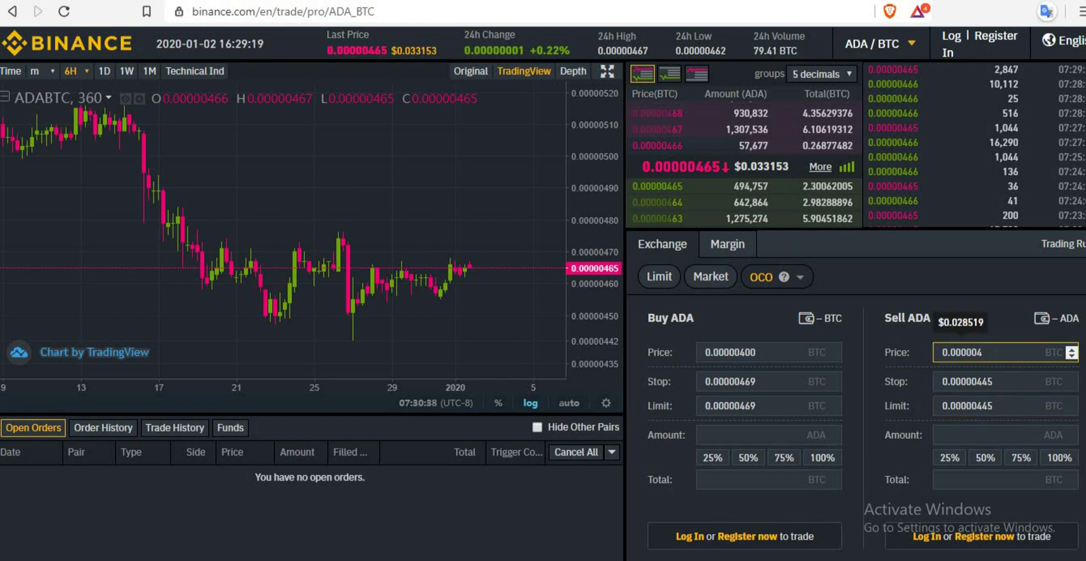
{"action": "type", "text": "93"}
- Compare the 3Commas Smart Trade buy, take profit and stop loss settings with the filled-in Binance OCO order form
{"action": "key", "text": "ctrl+Tab"}
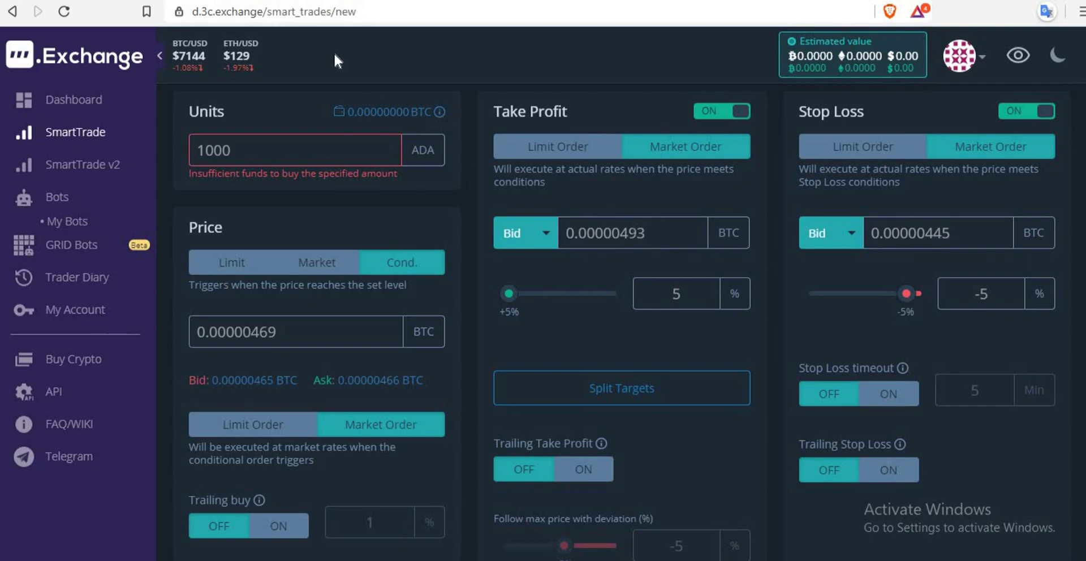
{"action": "key", "text": "ctrl+Tab"}
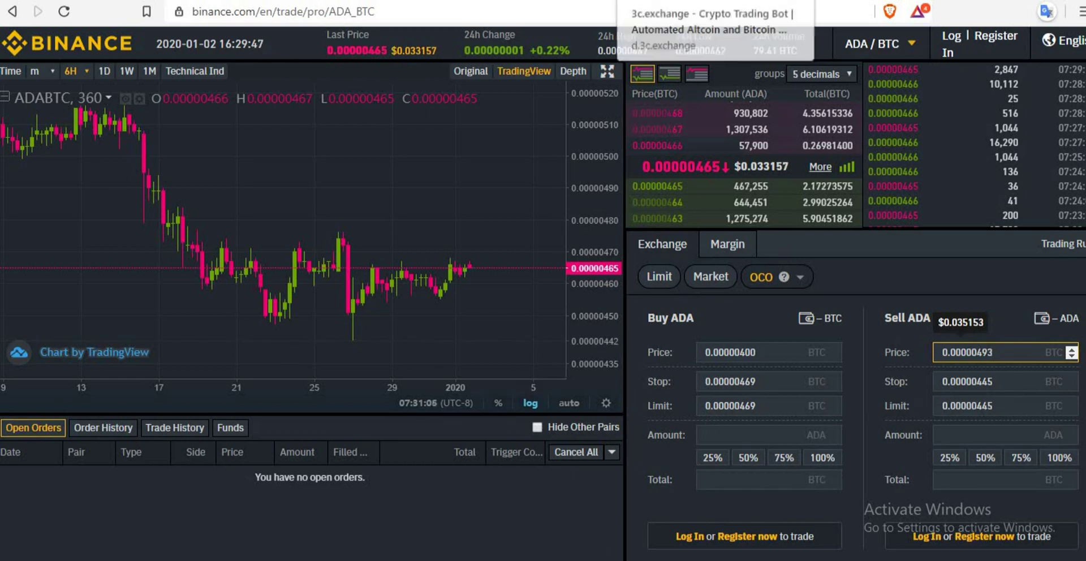
{"action": "key", "text": "ctrl+Tab"}
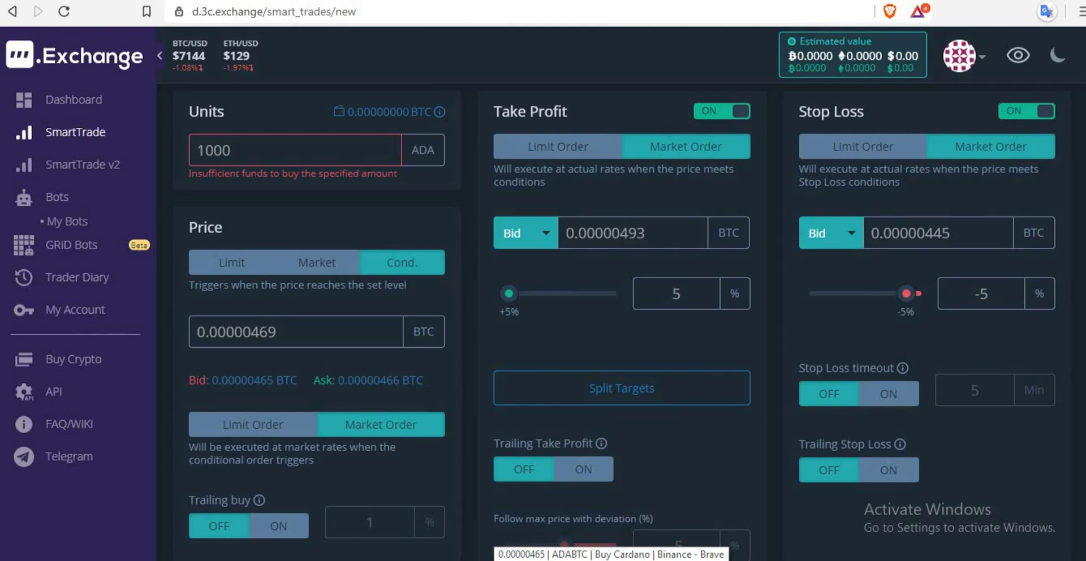
{"action": "scroll", "coordinate": [701, 290], "scroll_direction": "up", "scroll_amount": 8}
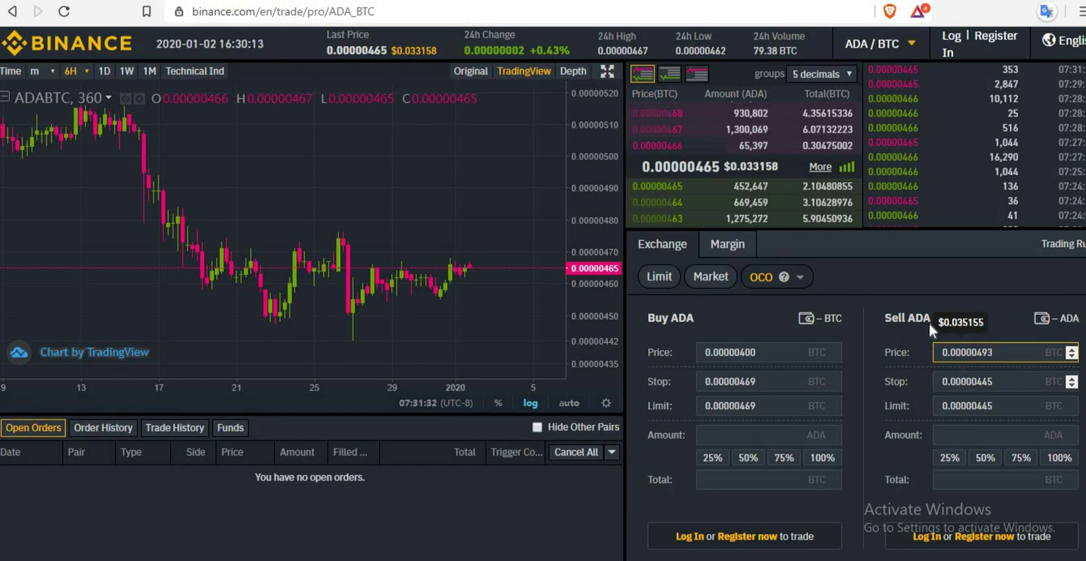
{"action": "left_click", "coordinate": [902, 272]}
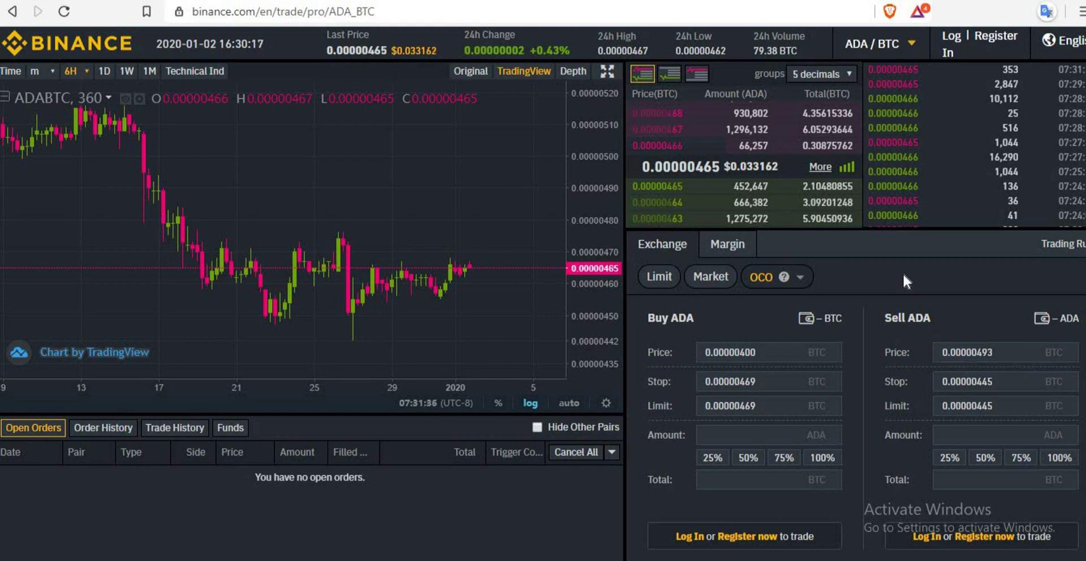